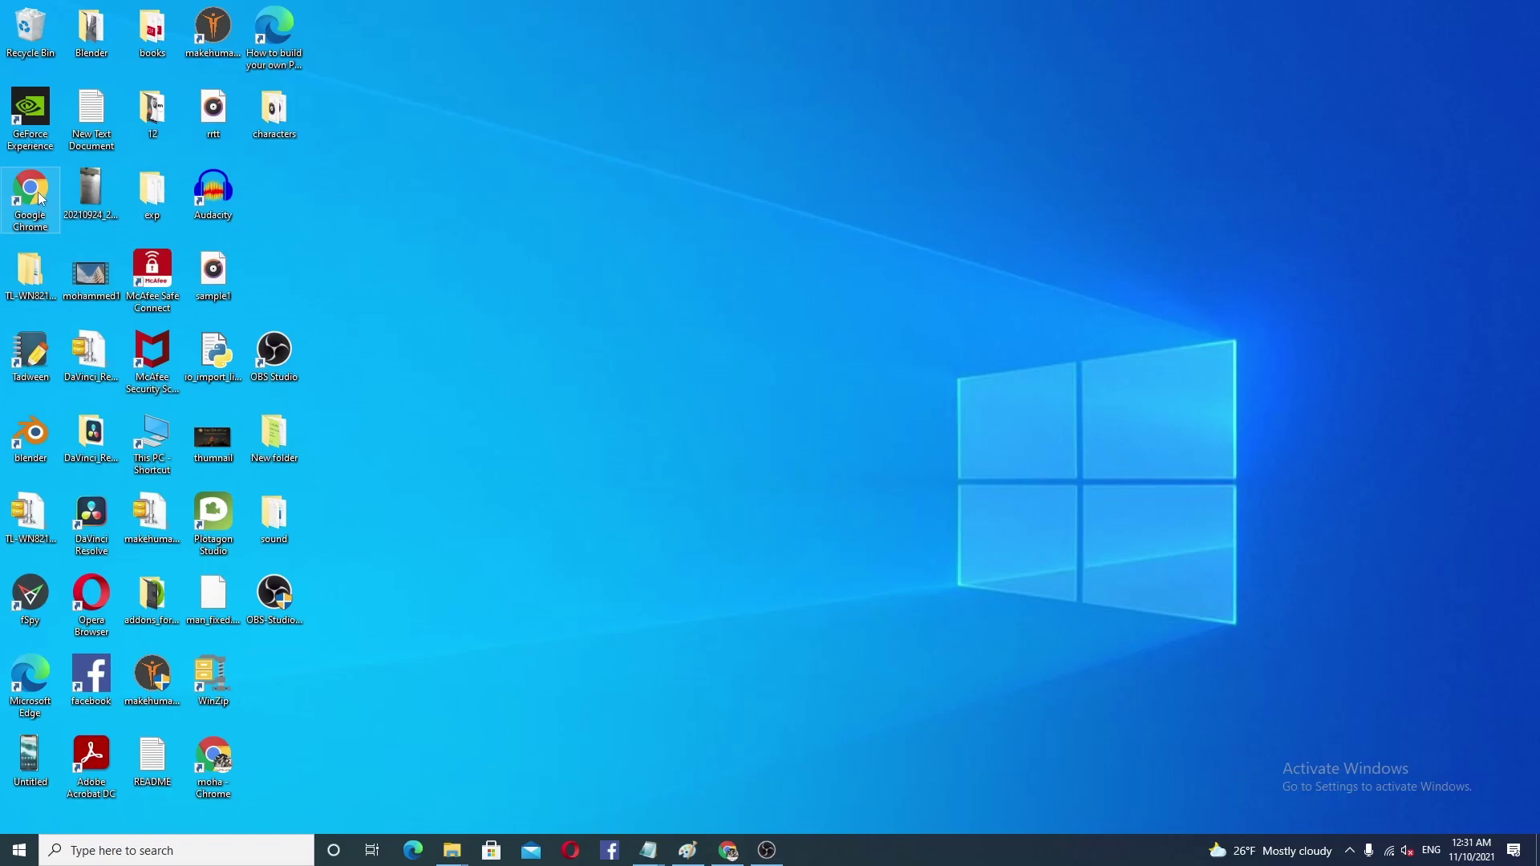
Open Google Chrome and go to blender.org in a new tab
{"action": "double_click", "coordinate": [40, 198]}
{"action": "left_click", "coordinate": [762, 446]}
{"action": "left_click", "coordinate": [1175, 13]}
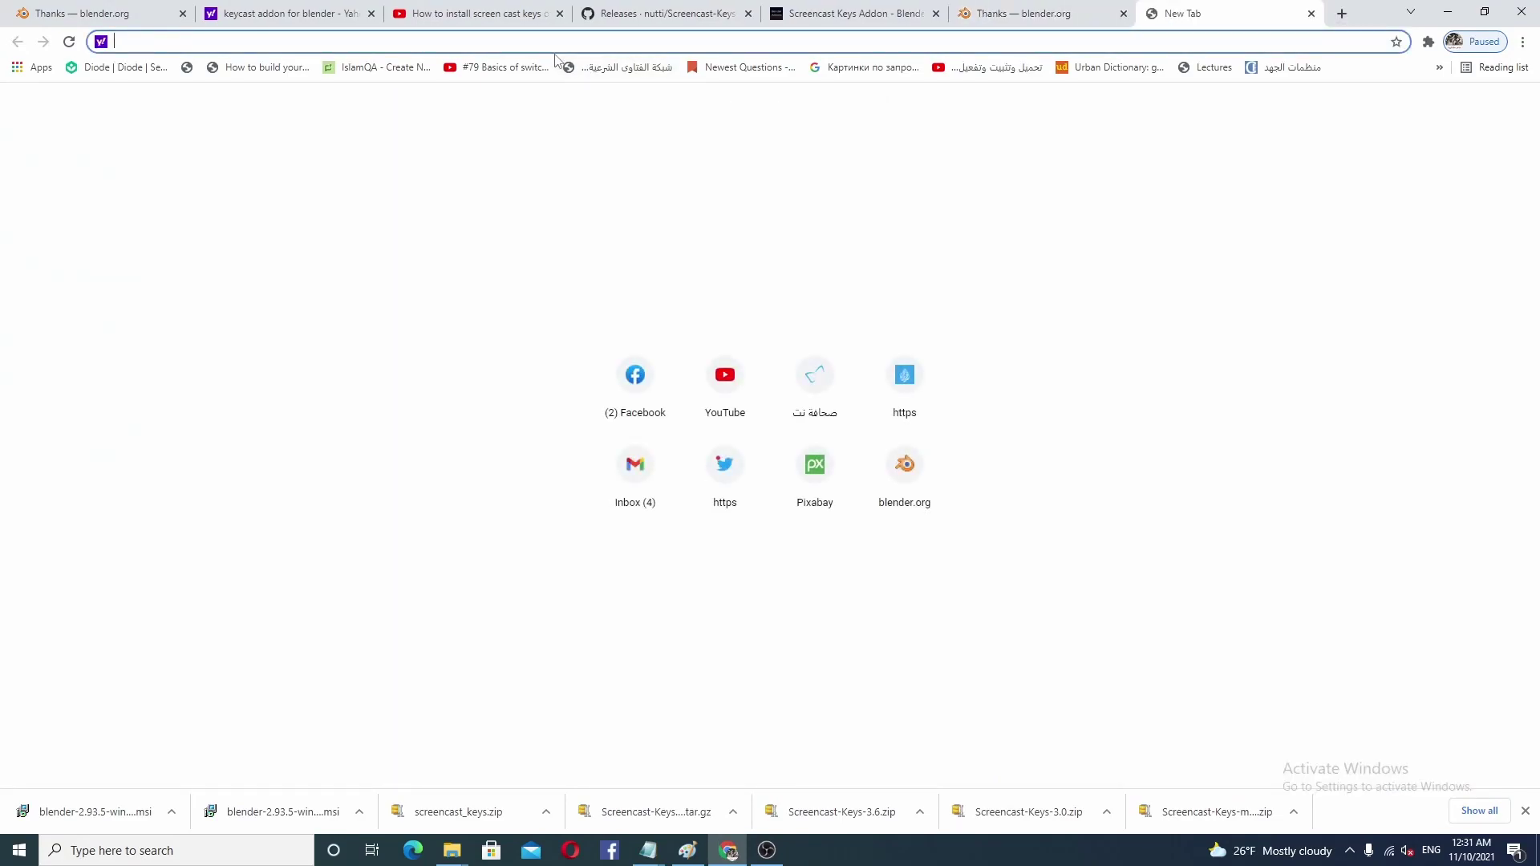
{"action": "type", "text": "bl"}
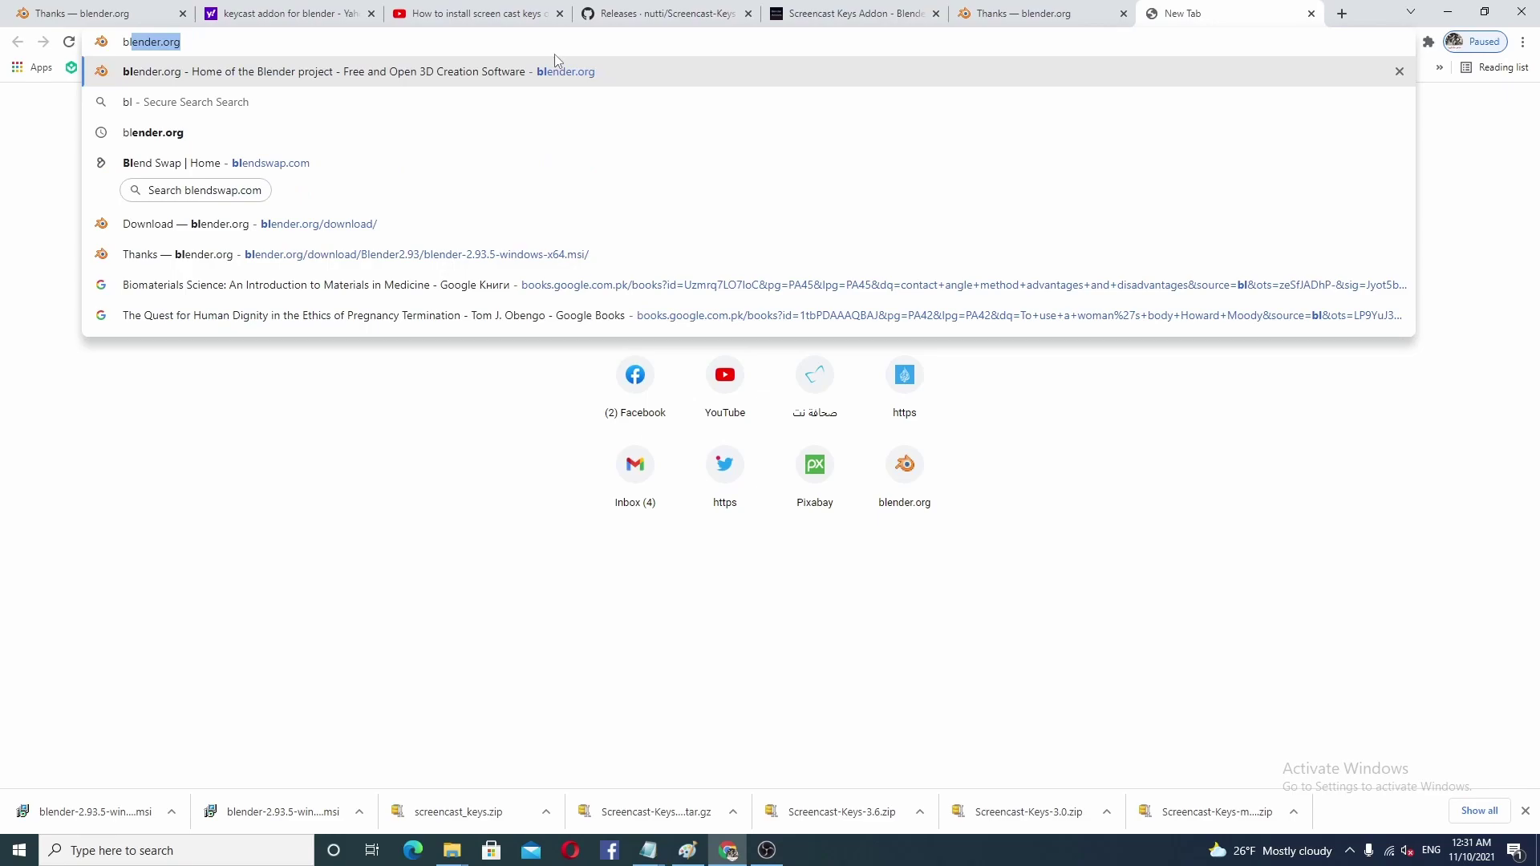
{"action": "type", "text": "ender"}
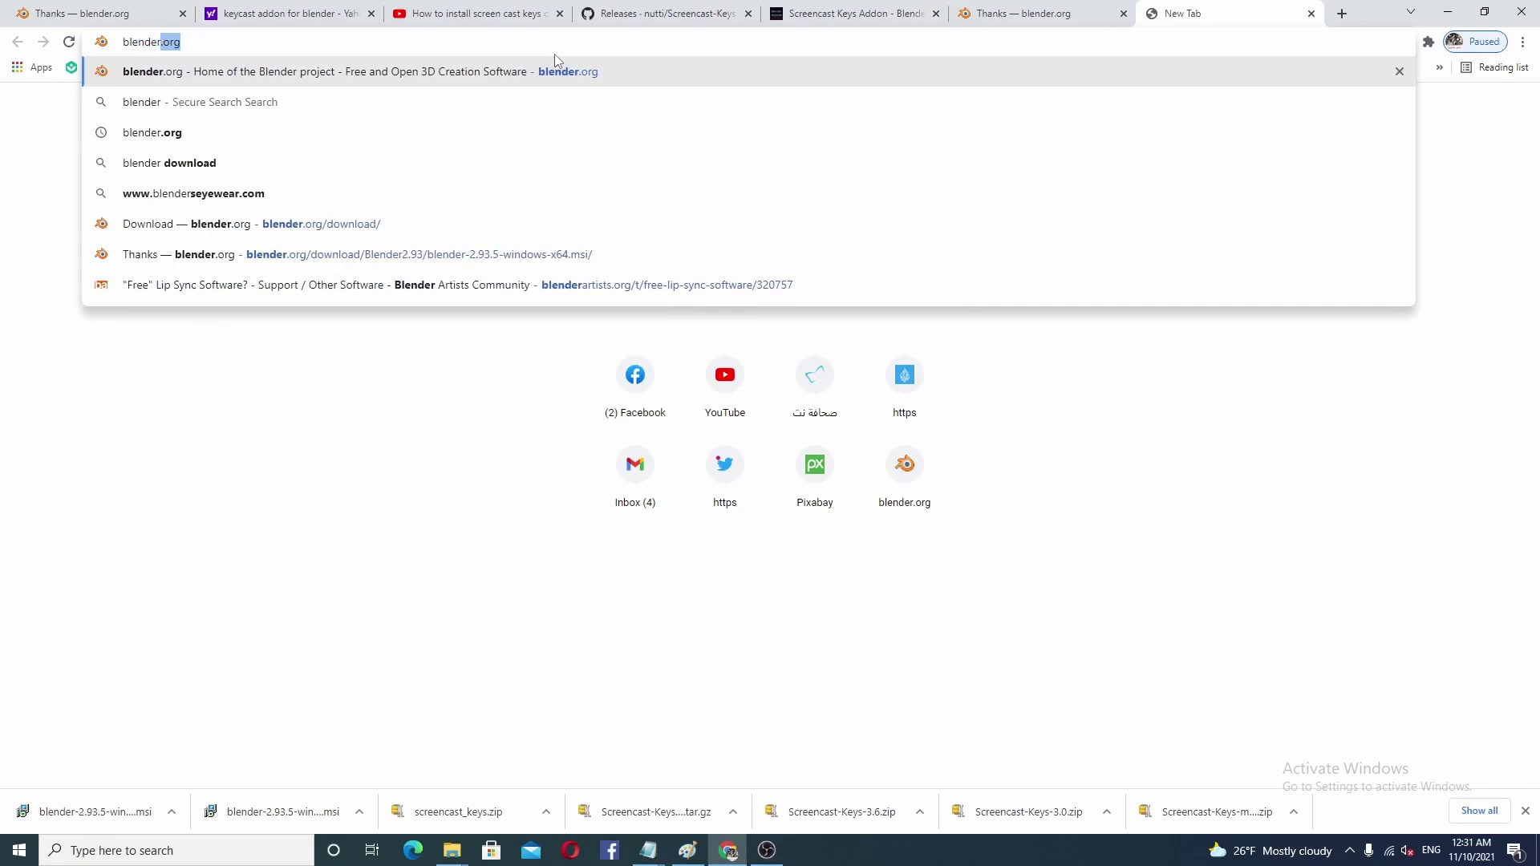
{"action": "type", "text": ".org"}
{"action": "key", "text": "Return"}
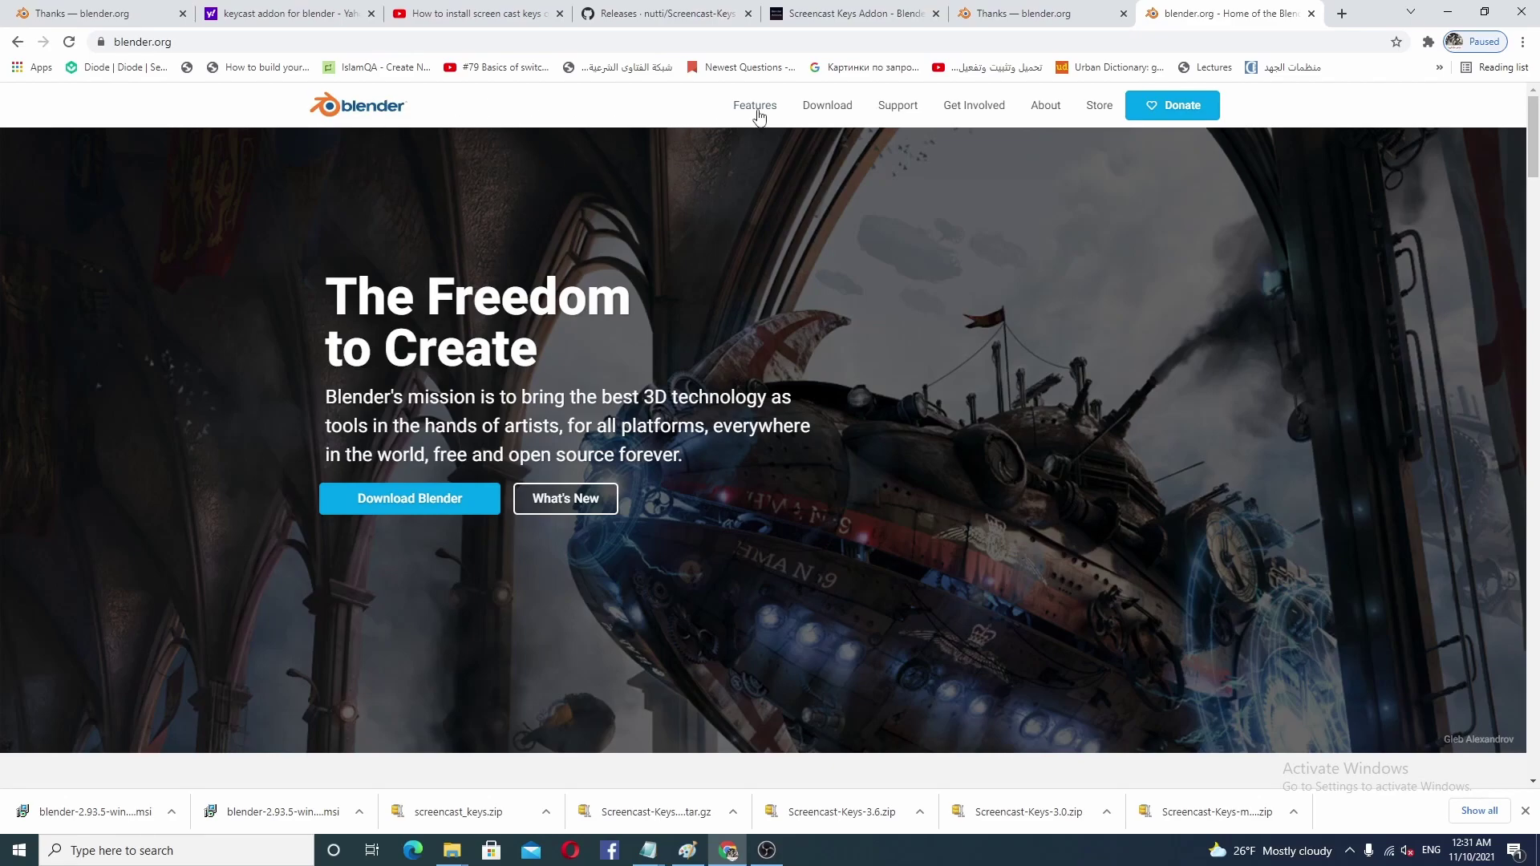
Download the Blender 2.93.5 Windows installer from the site's download page
{"action": "left_click", "coordinate": [828, 112]}
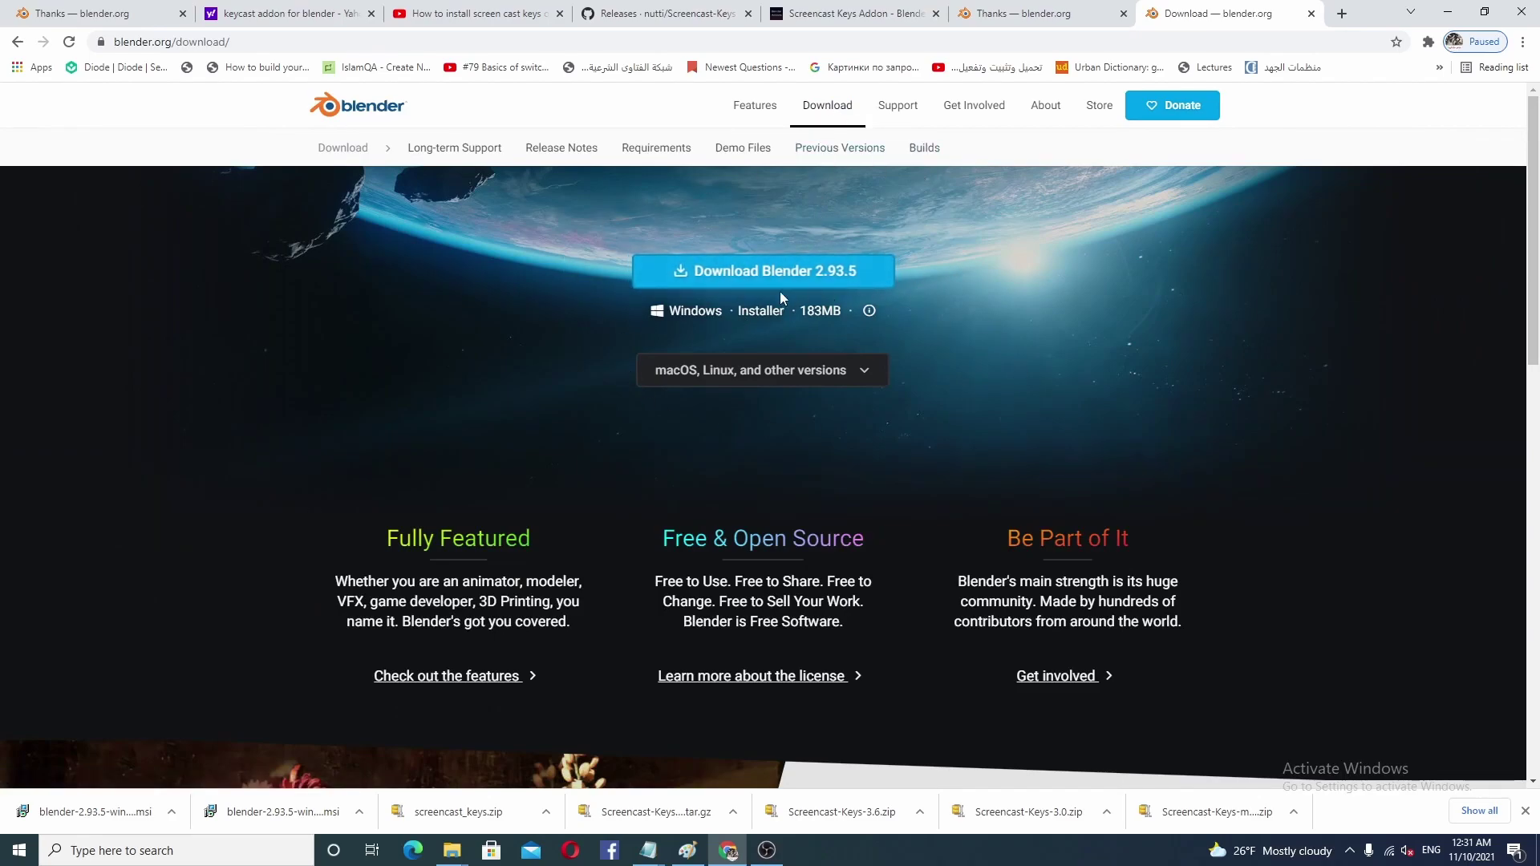
{"action": "left_click", "coordinate": [722, 277]}
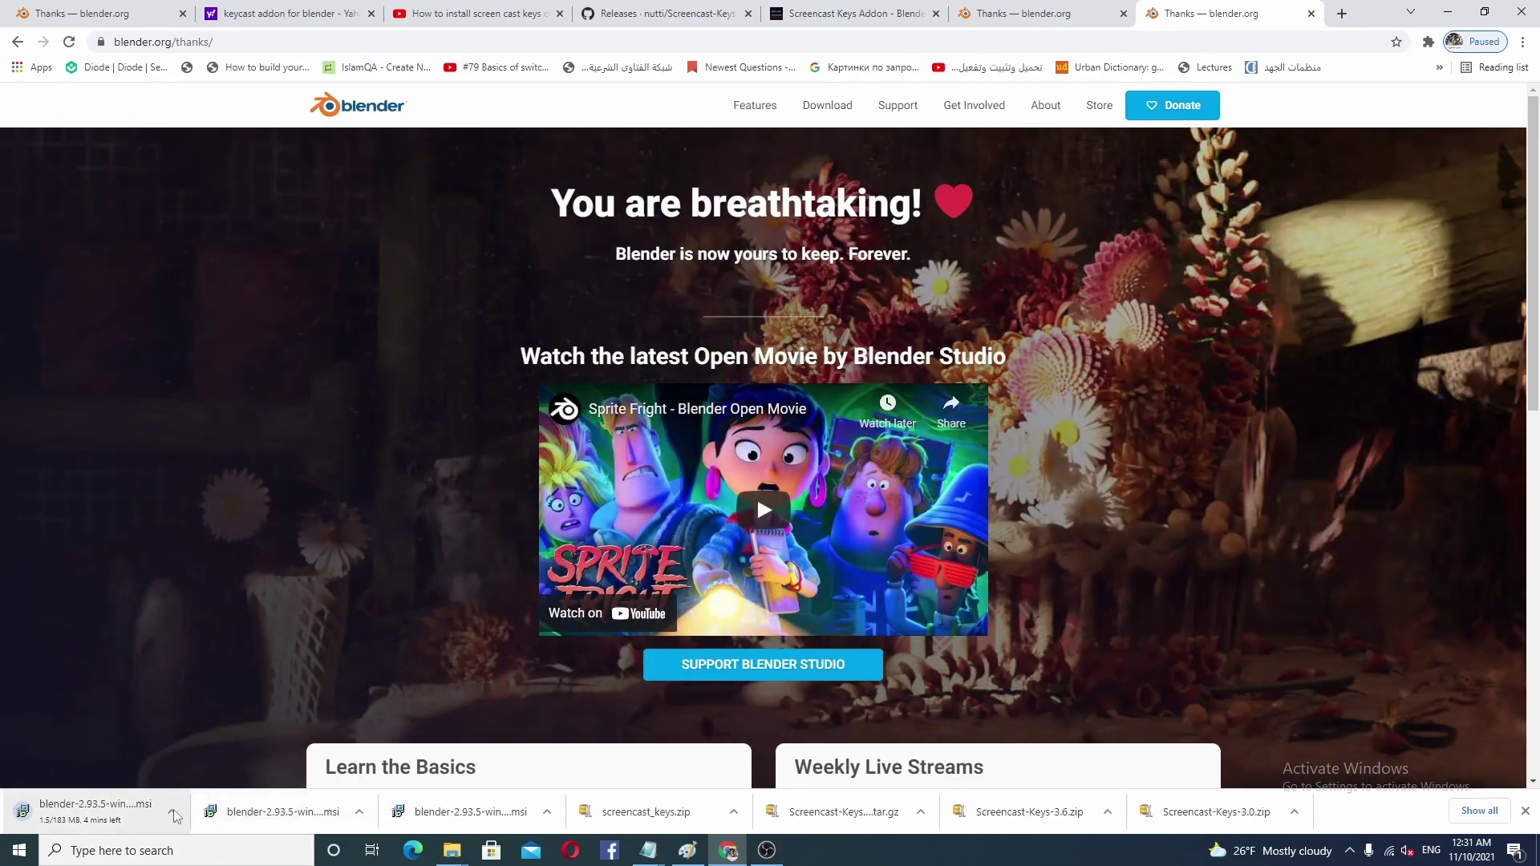
Show the already downloaded blender-2.93.5-windows-x64 (3) installer in its Downloads folder and run it
{"action": "left_click", "coordinate": [360, 812]}
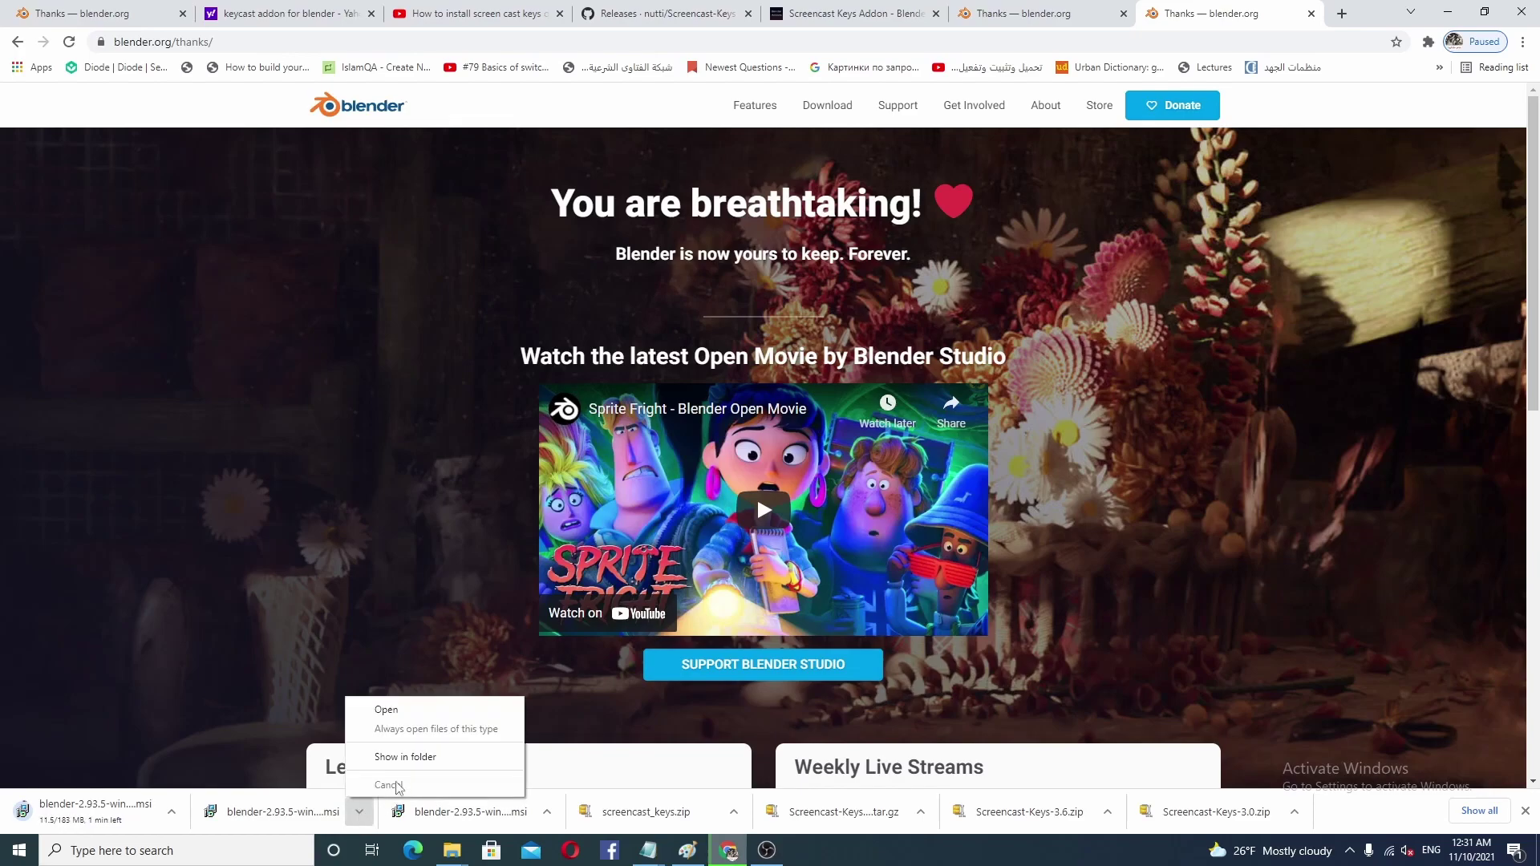
{"action": "left_click", "coordinate": [401, 757]}
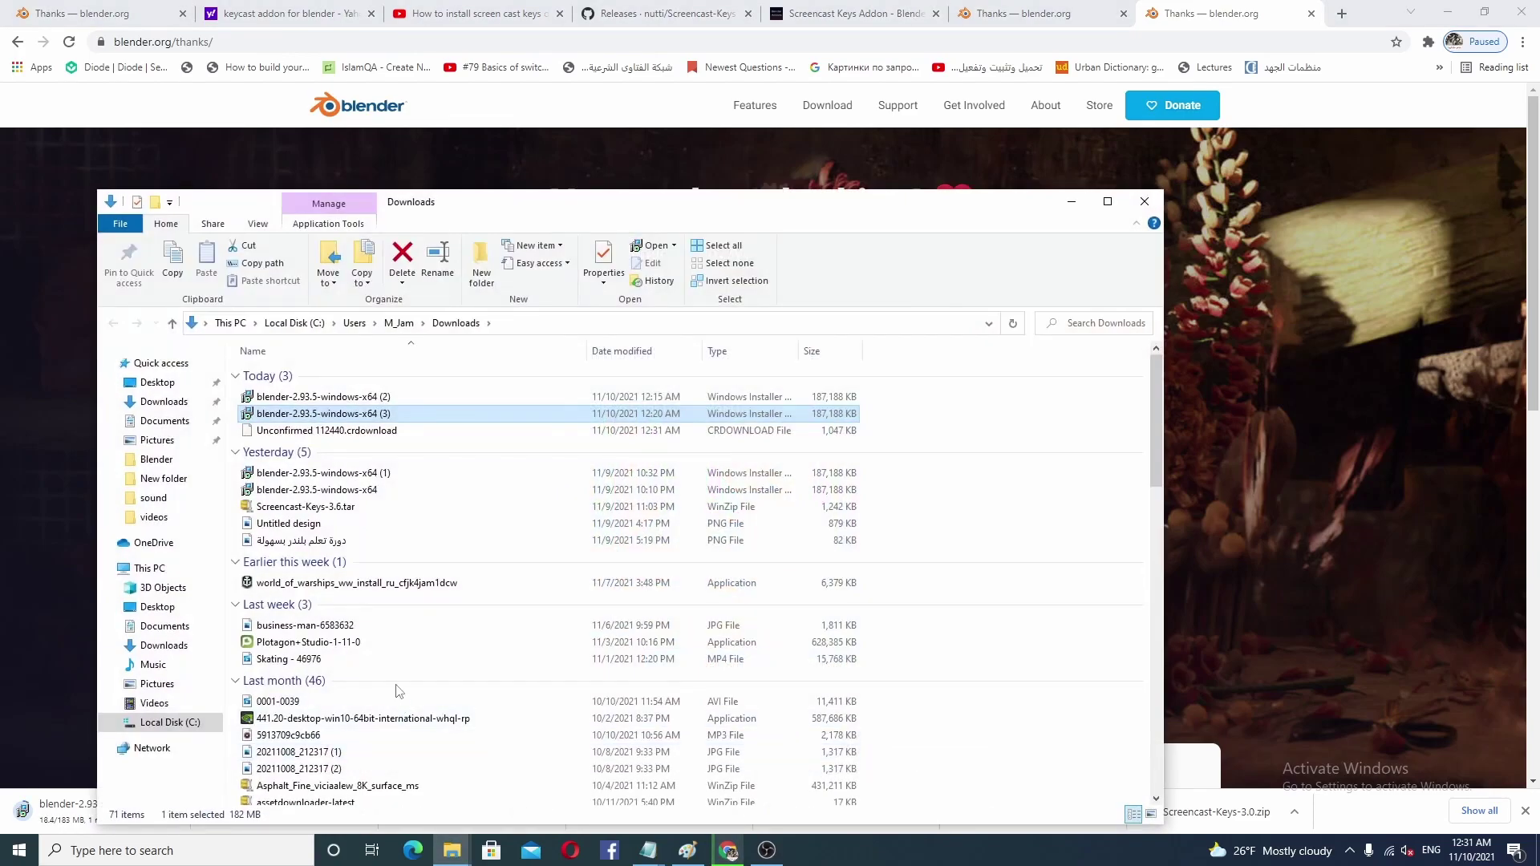
{"action": "left_click_drag", "start_coordinate": [546, 206], "coordinate": [610, 88]}
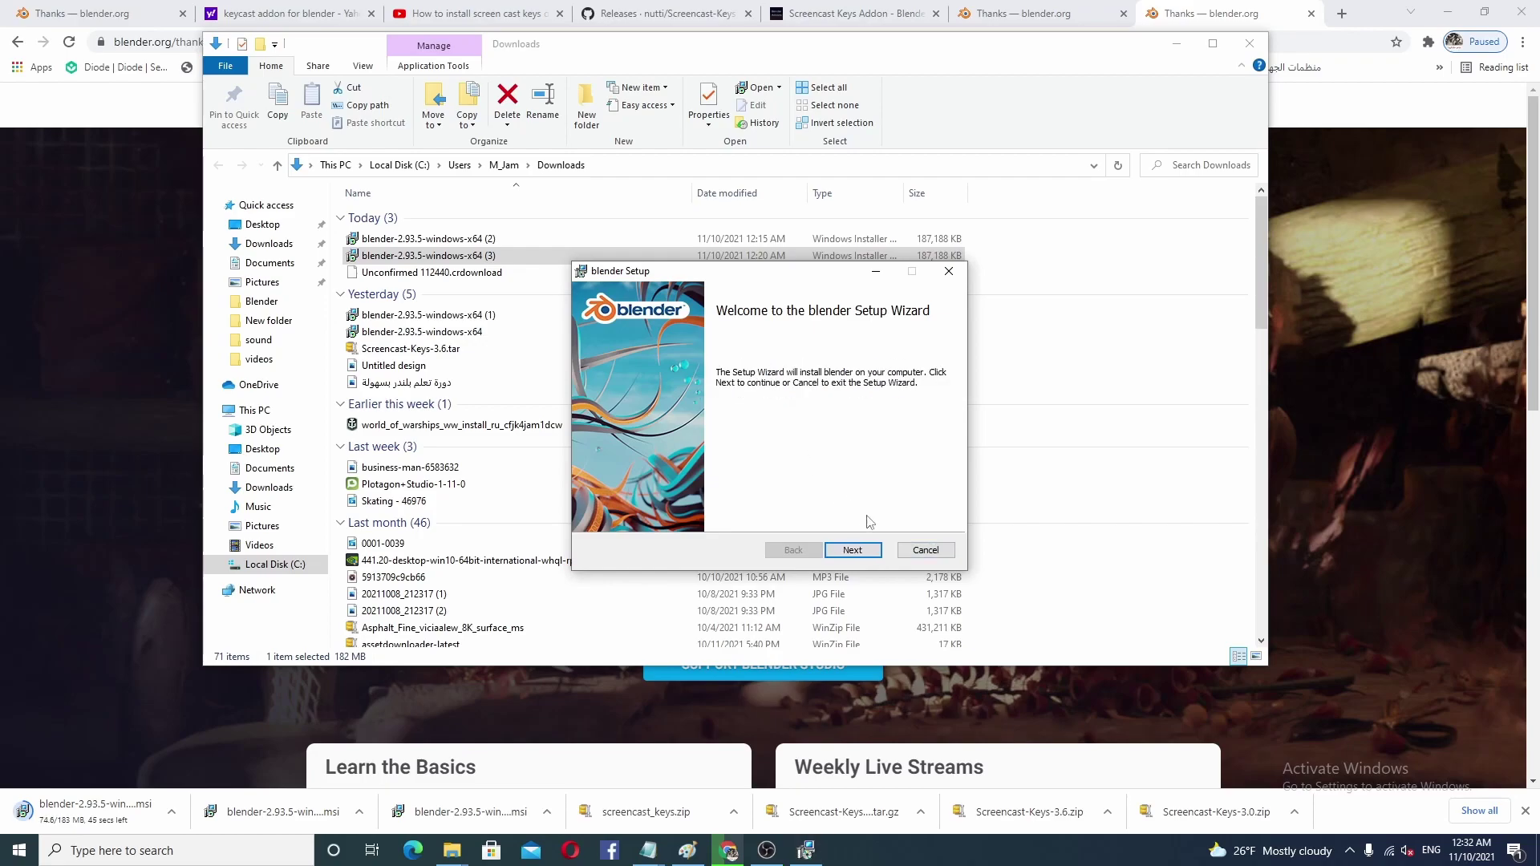
Accept the license agreement terms in the Blender Setup wizard and continue past the next page
{"action": "left_click", "coordinate": [853, 552]}
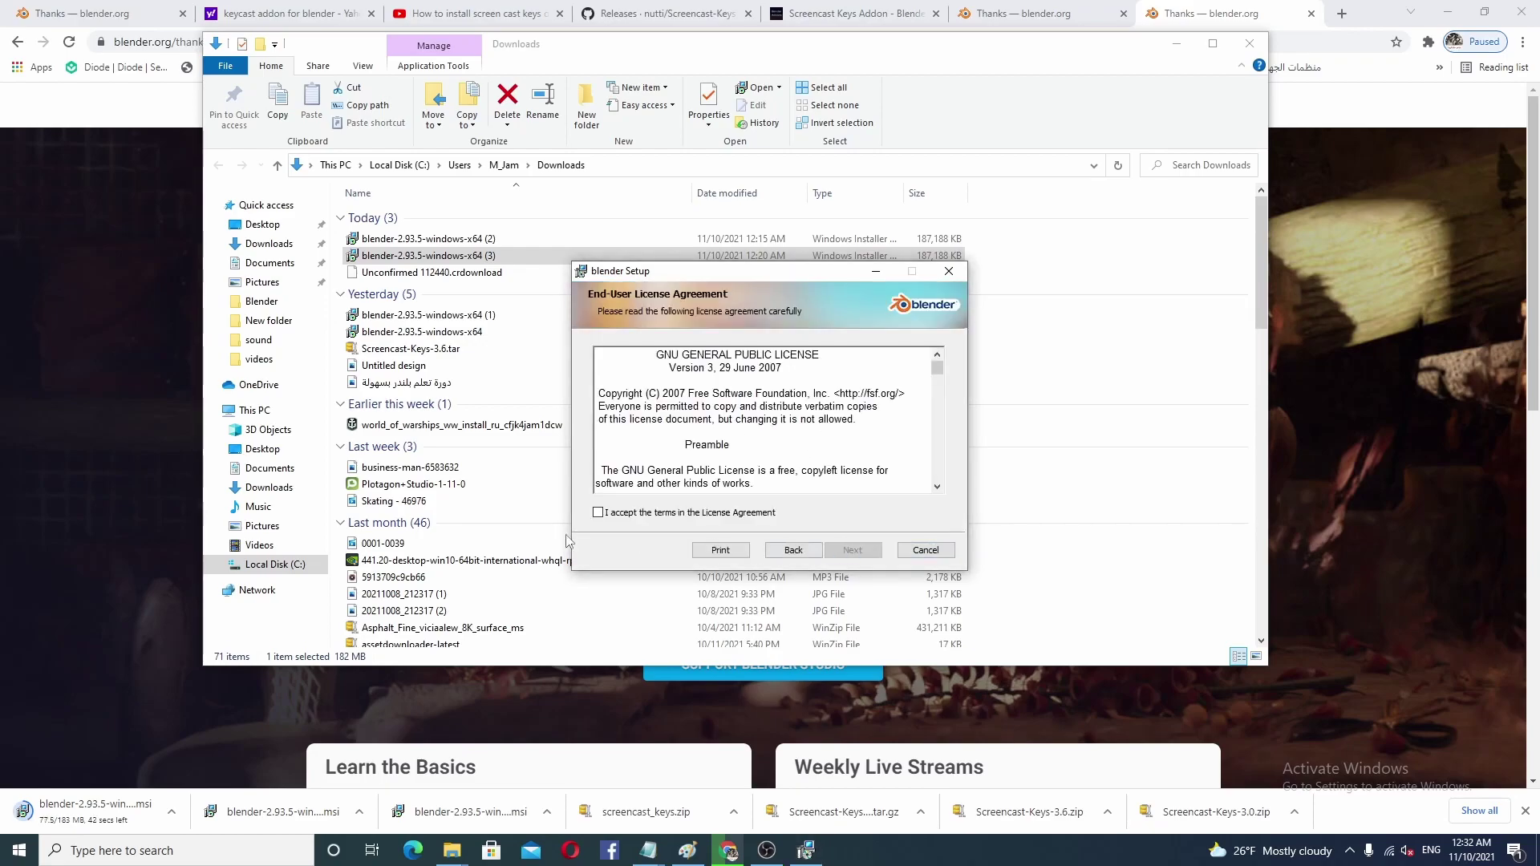
{"action": "left_click", "coordinate": [598, 513]}
{"action": "left_click", "coordinate": [857, 551]}
{"action": "left_click", "coordinate": [867, 549]}
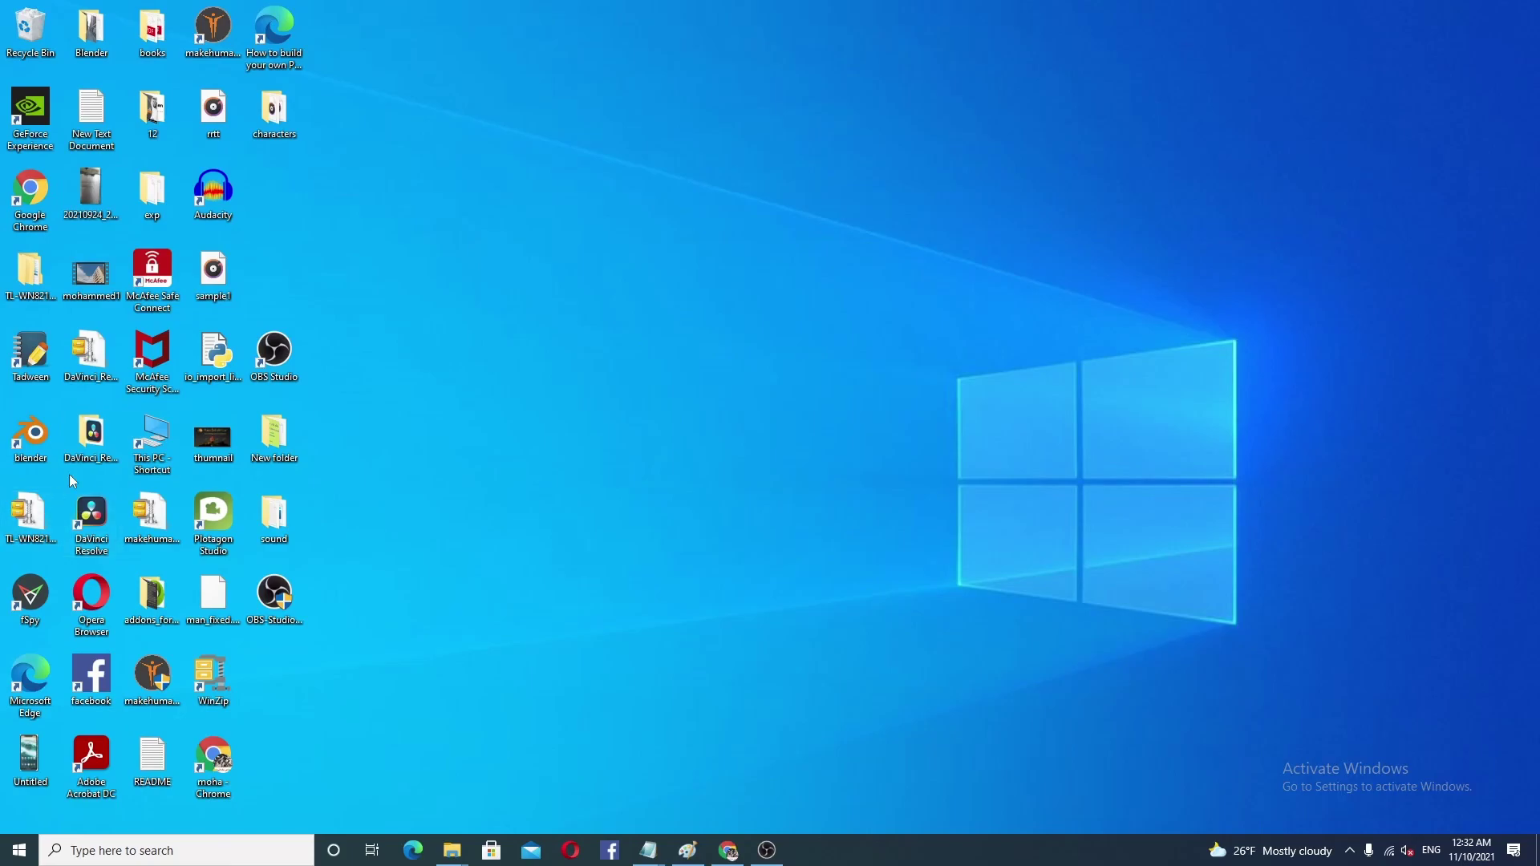
Launch Blender past its splash screen and restore its window down from the maximized size
{"action": "double_click", "coordinate": [36, 439]}
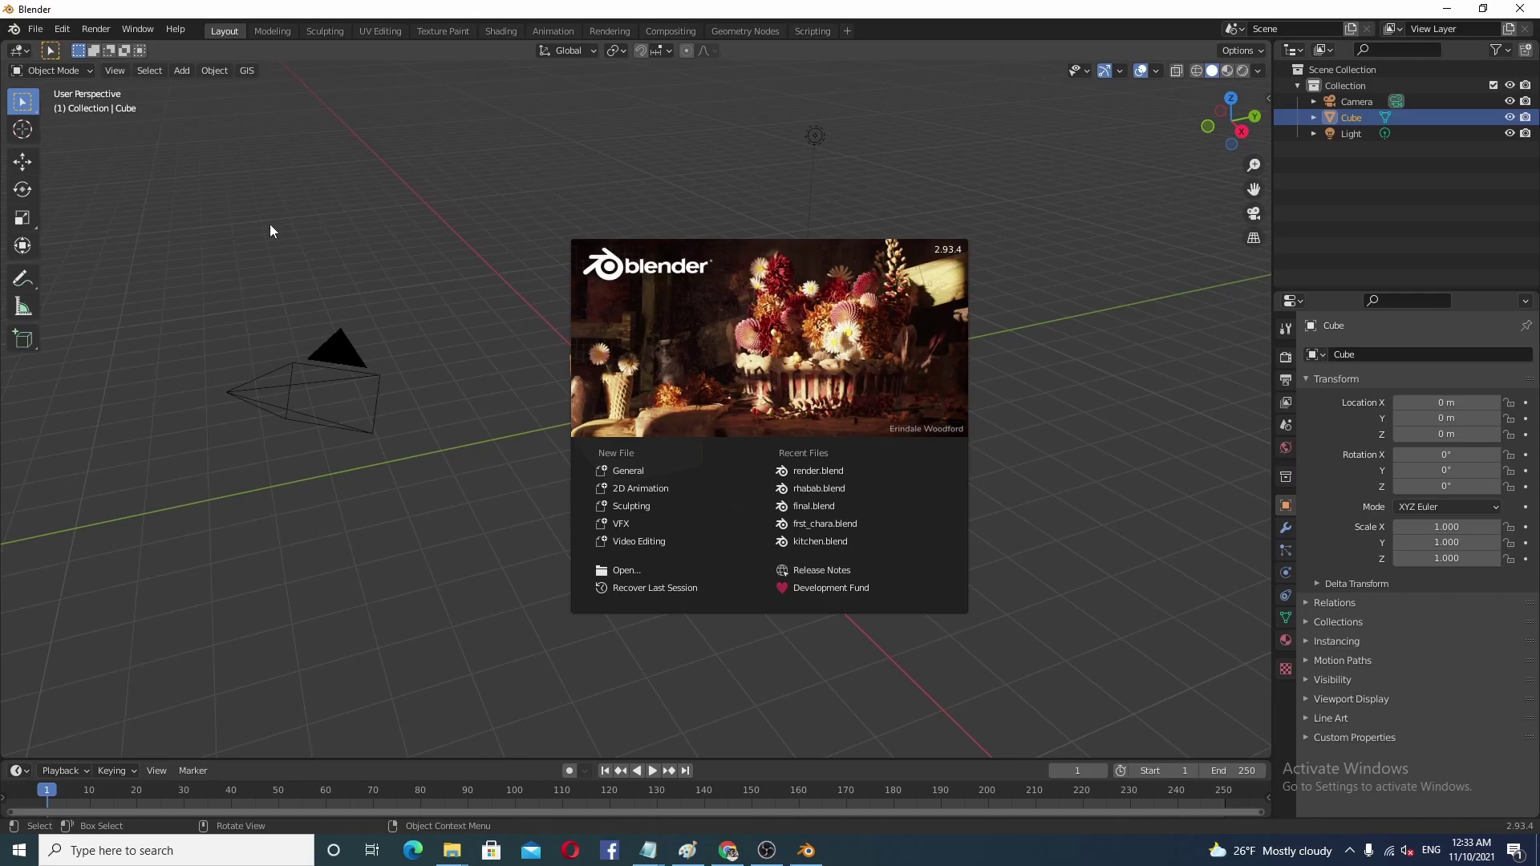
{"action": "left_click", "coordinate": [336, 228]}
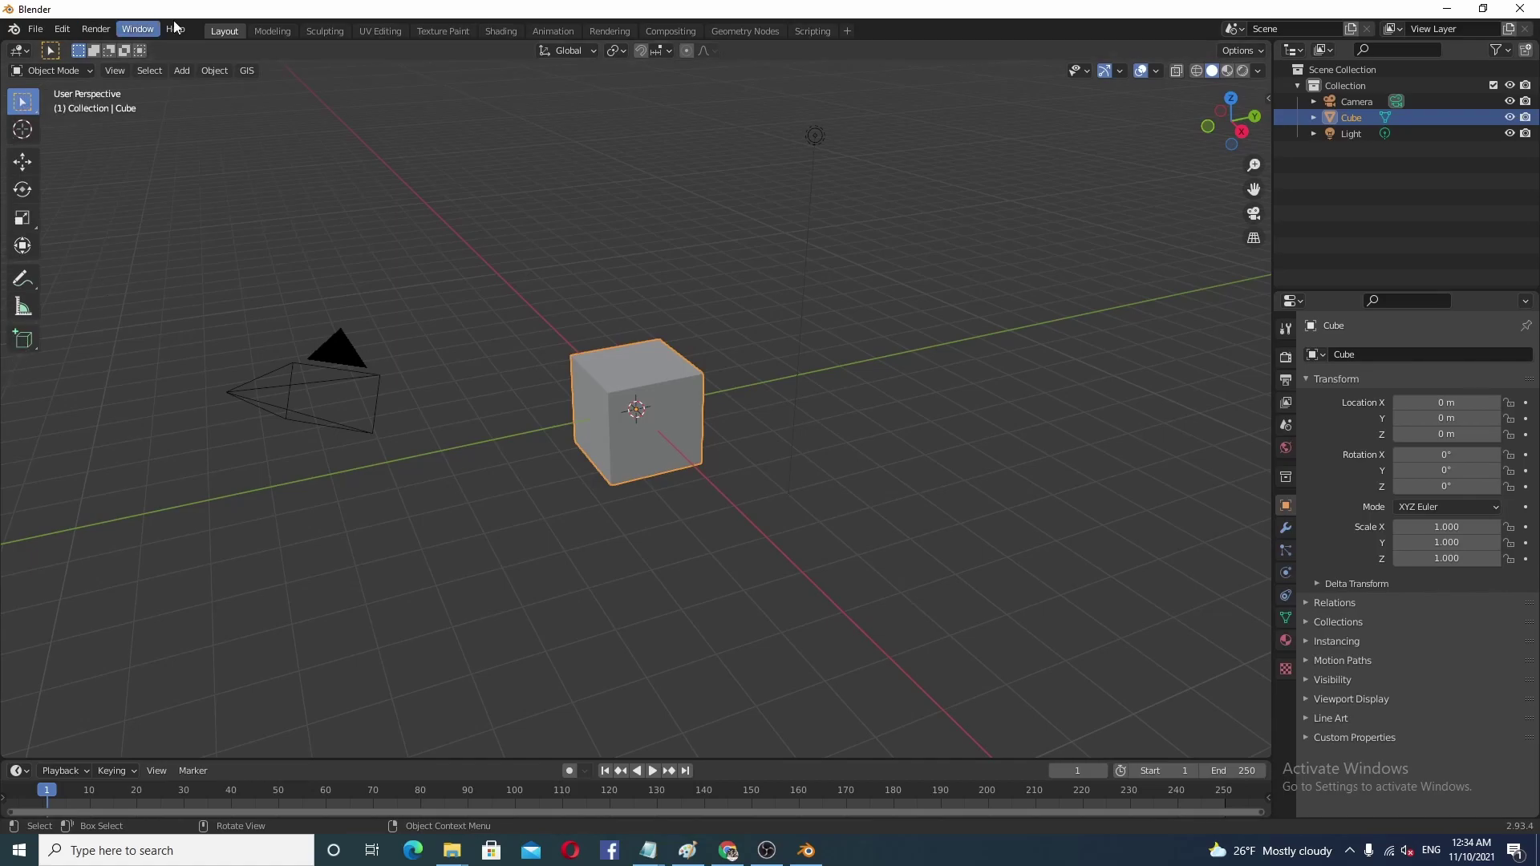
{"action": "double_click", "coordinate": [866, 5]}
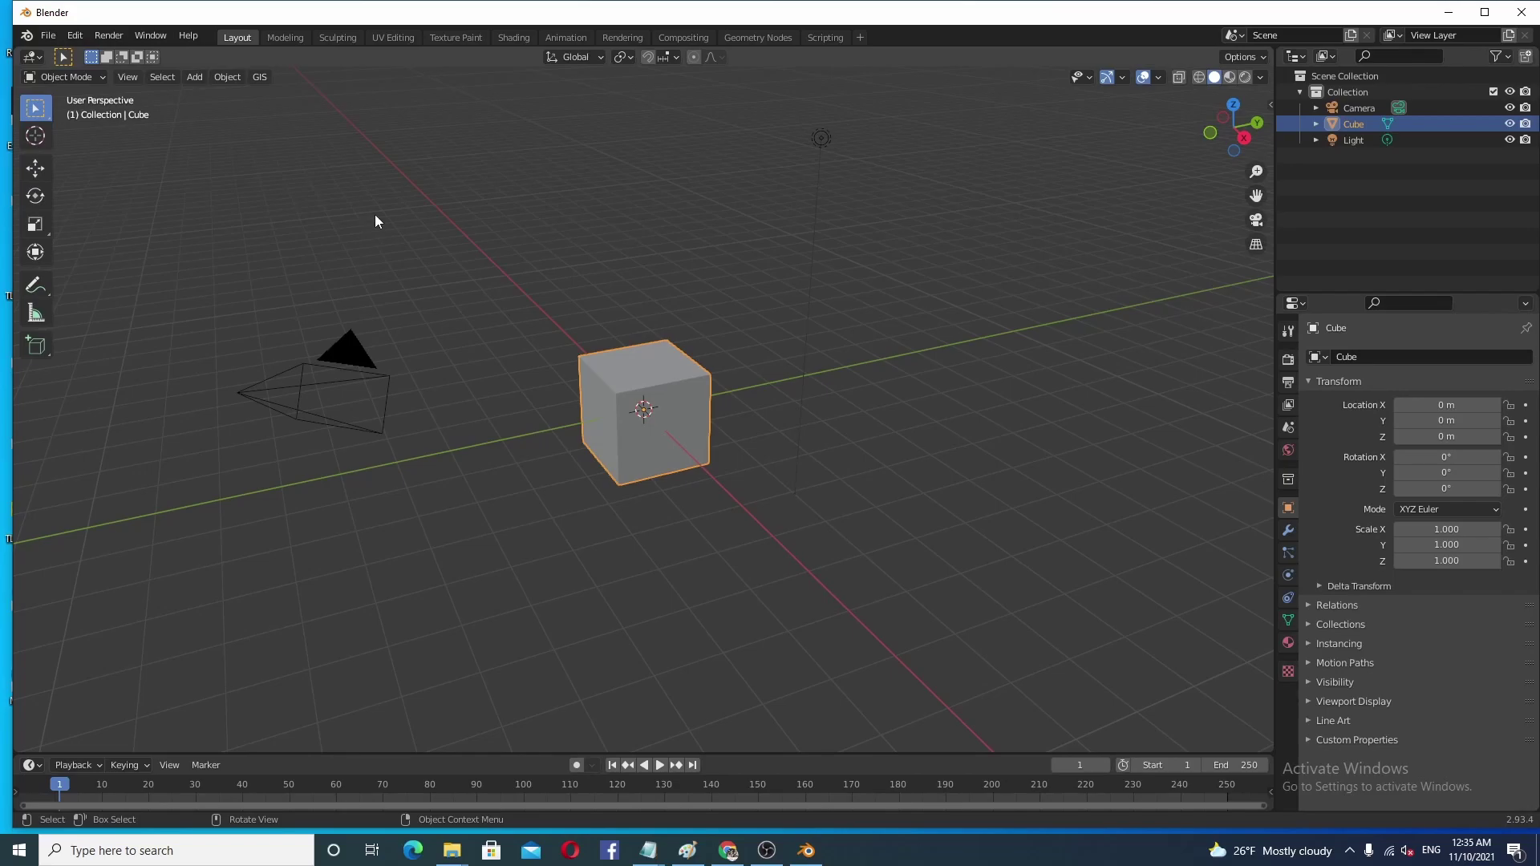
Add a cylinder mesh and move it clear of the cube to about X -2.0 m, Y -2.23 m, Z 1.87 m
{"action": "left_click", "coordinate": [197, 76]}
{"action": "mouse_move", "coordinate": [232, 94]}
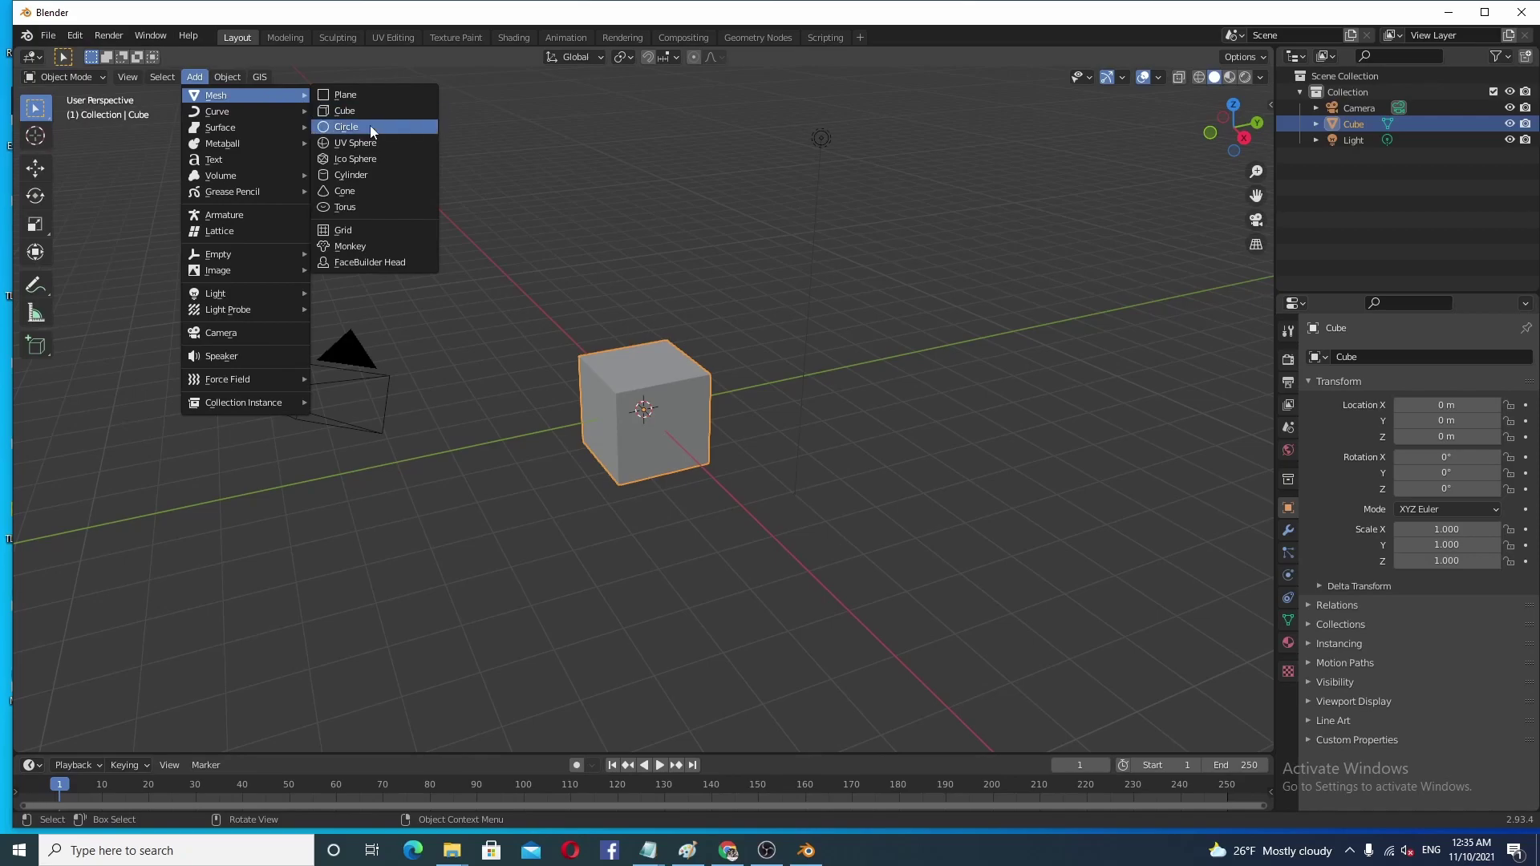
{"action": "left_click", "coordinate": [352, 173]}
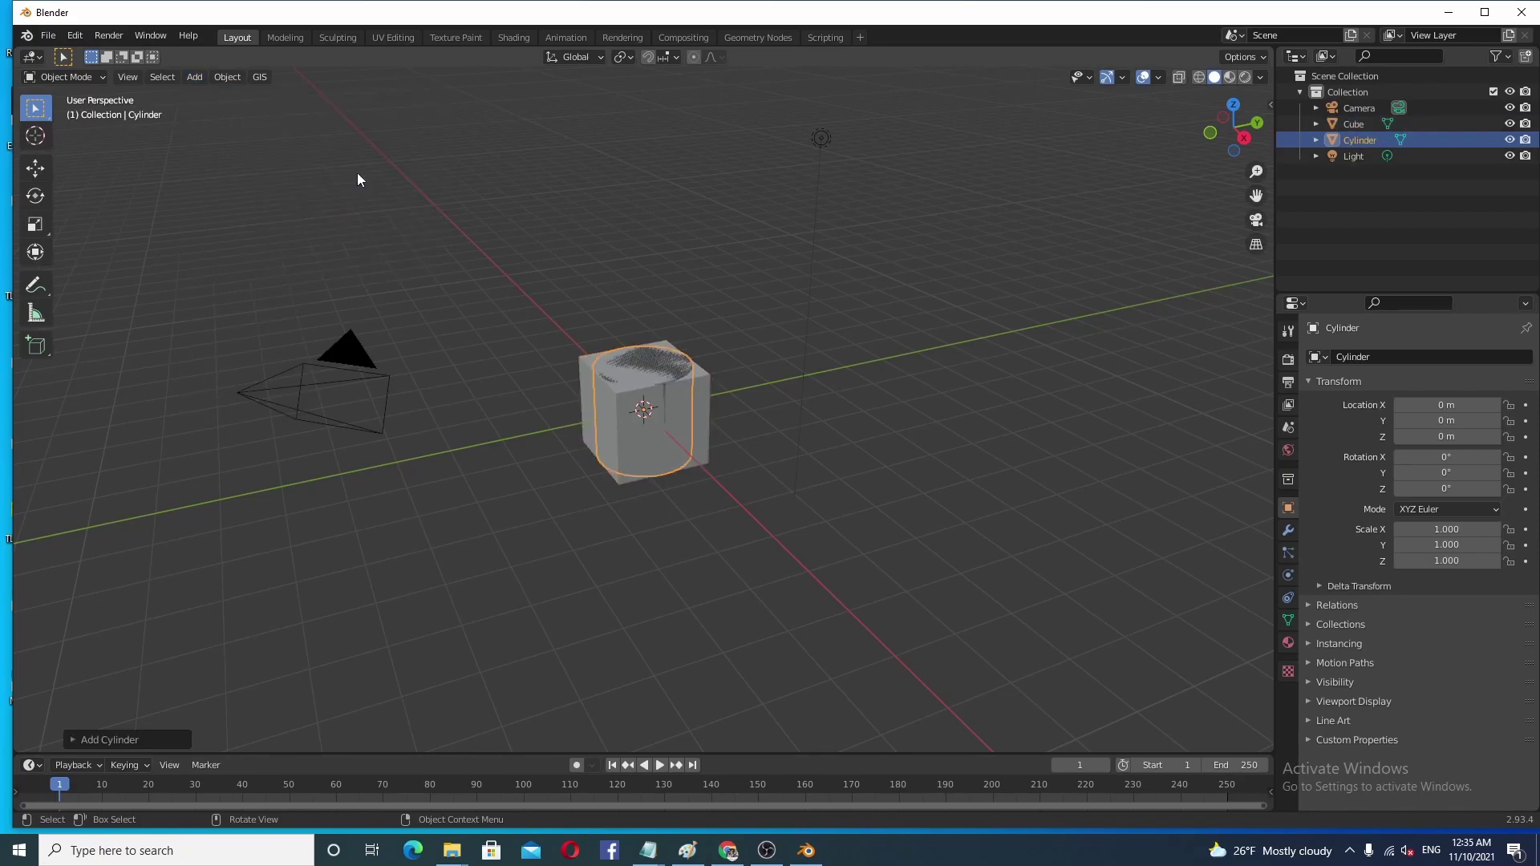
{"action": "key", "text": "g"}
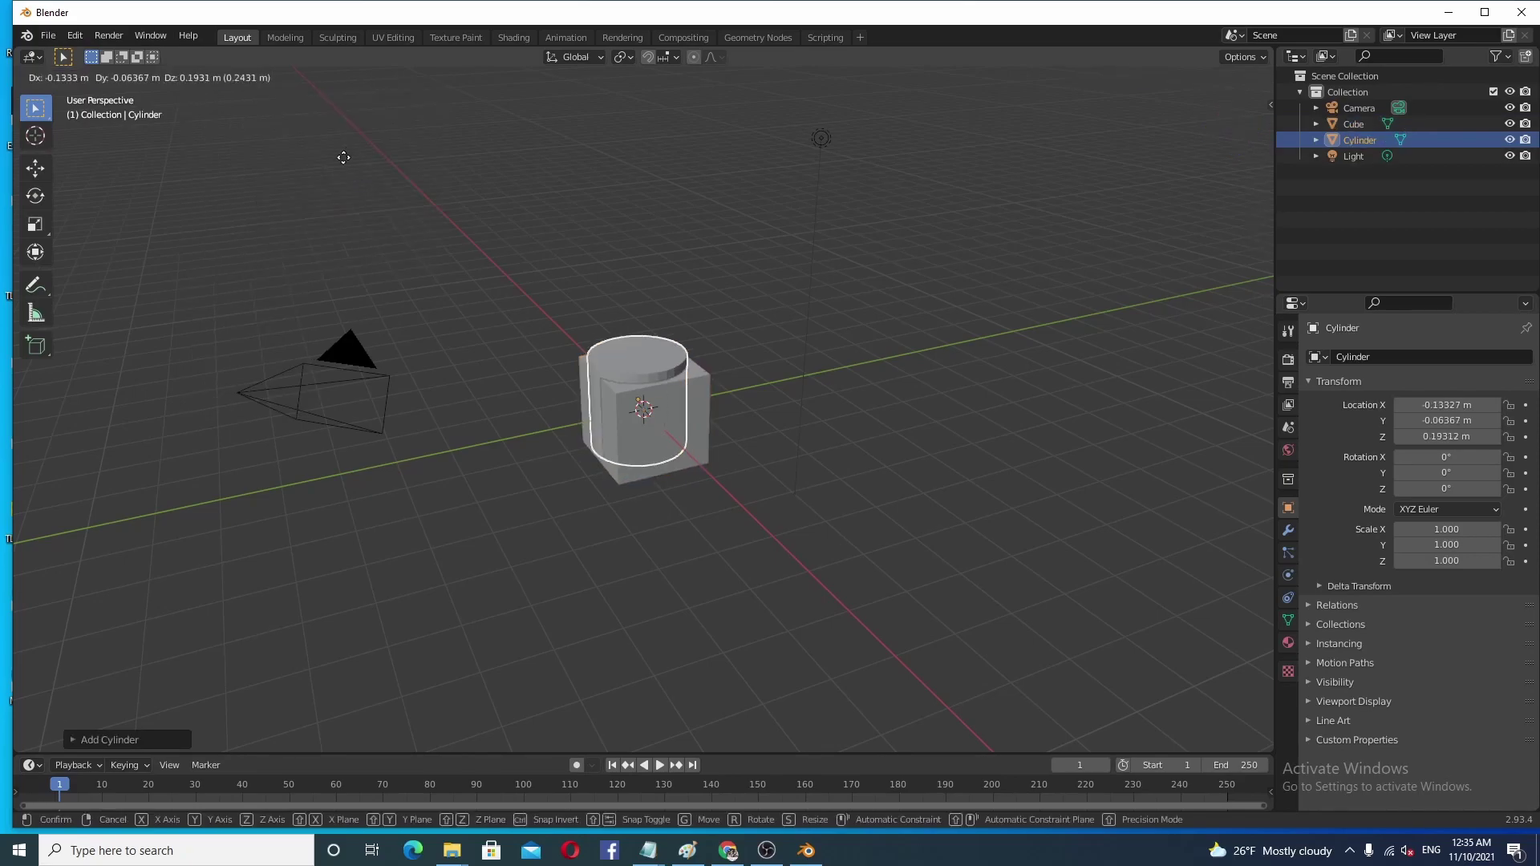
{"action": "left_click", "coordinate": [452, 353]}
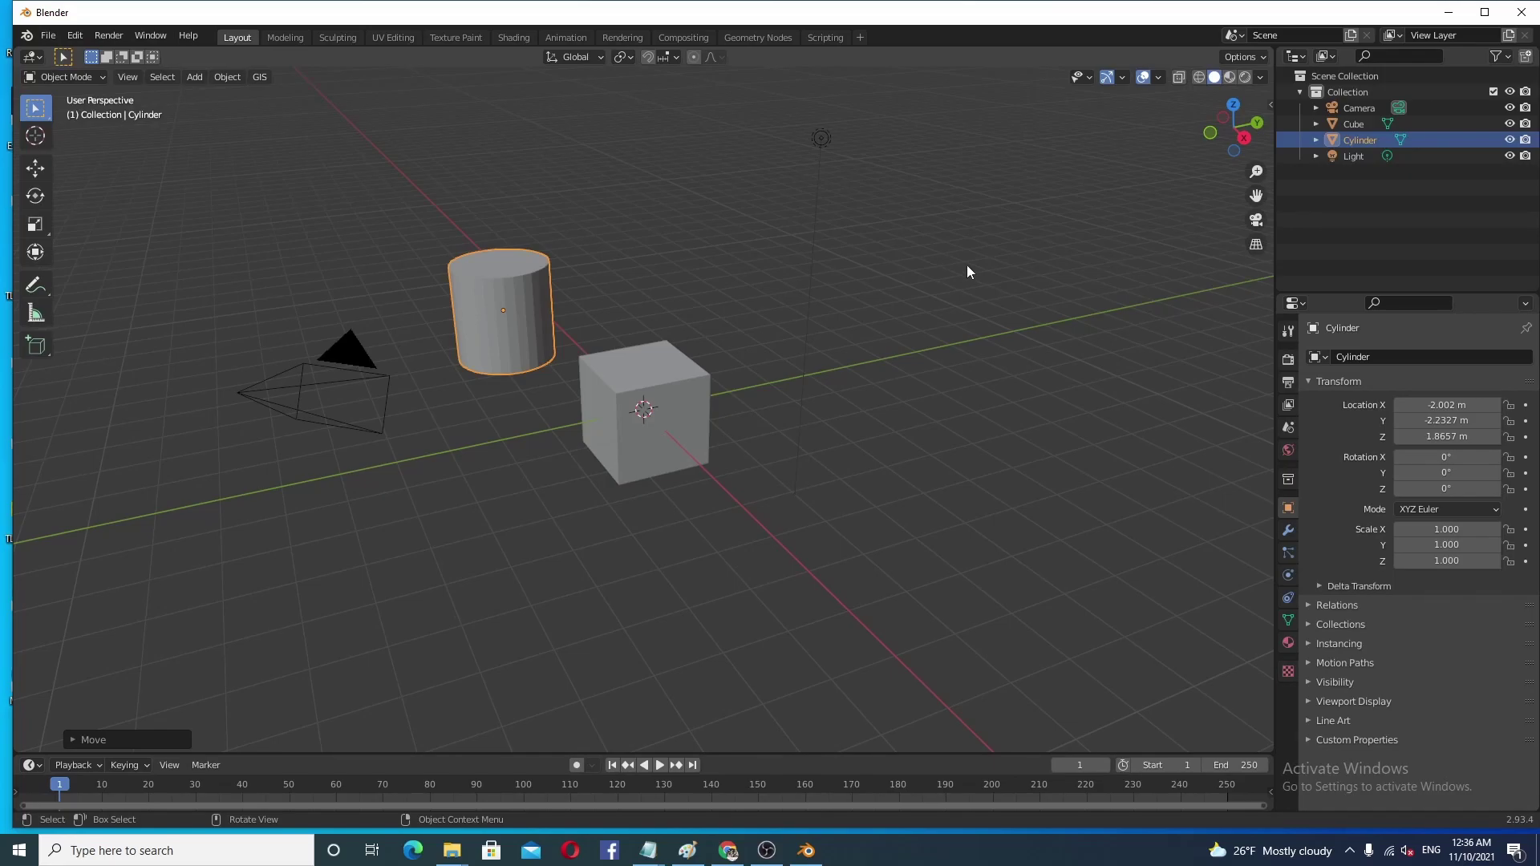
Enable Screencast Keys in the 3D viewport's sidebar
{"action": "key", "text": "n"}
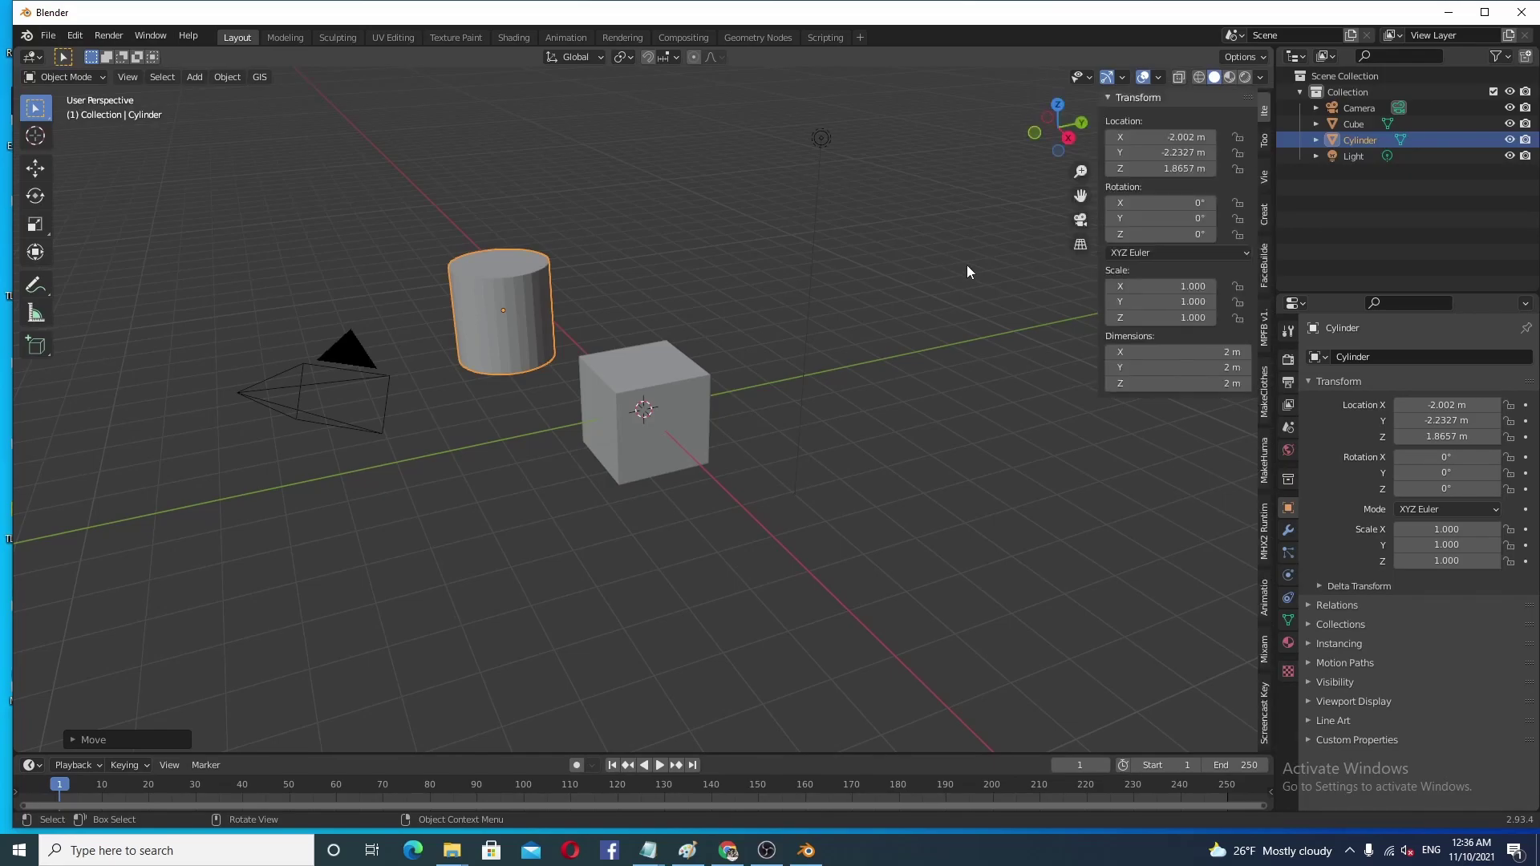
{"action": "left_click", "coordinate": [1264, 712]}
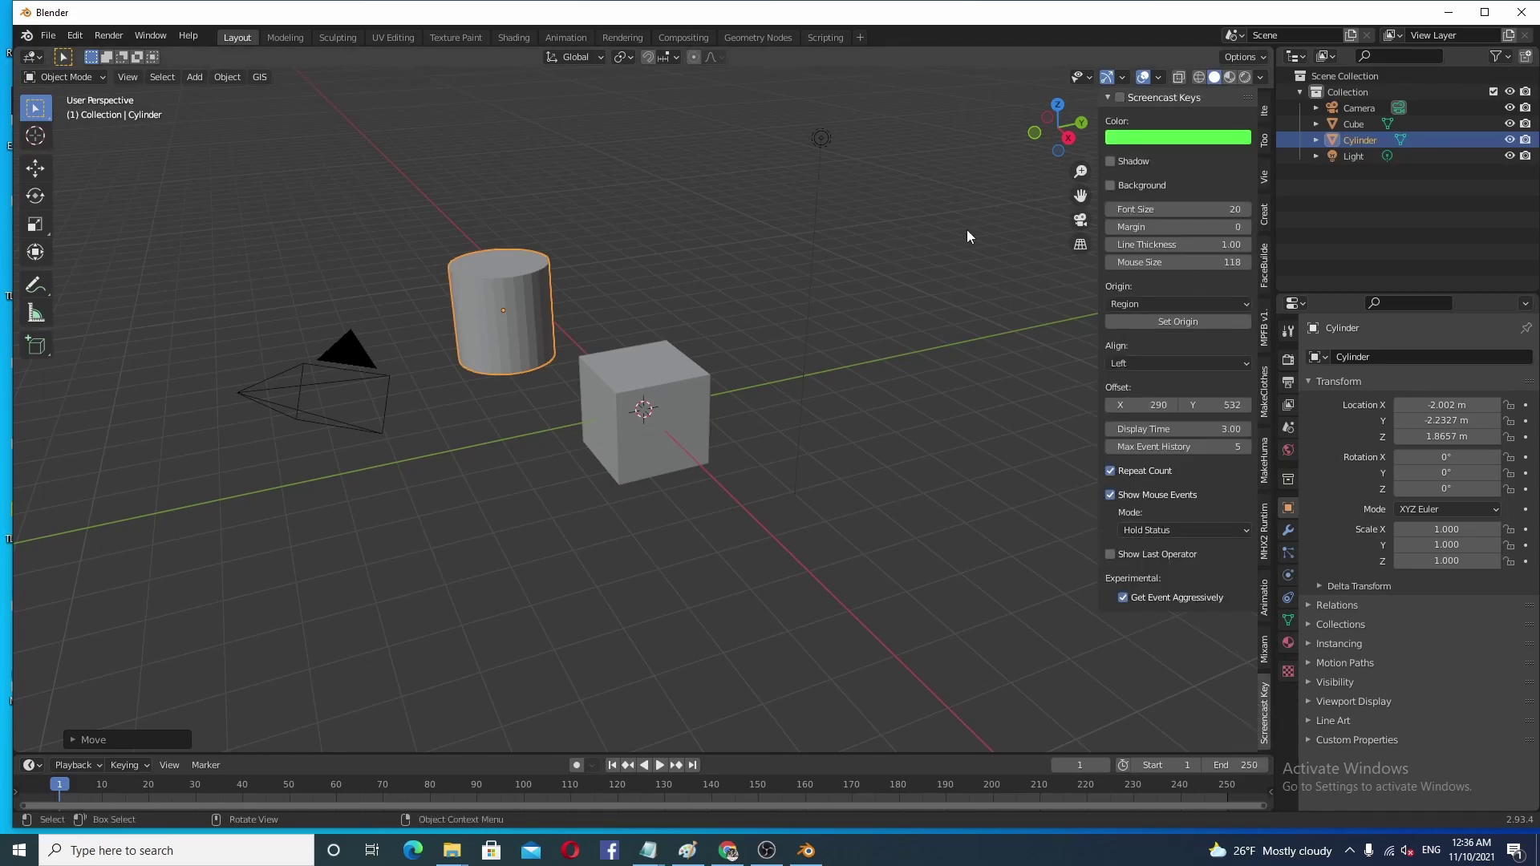
{"action": "left_click", "coordinate": [1063, 565]}
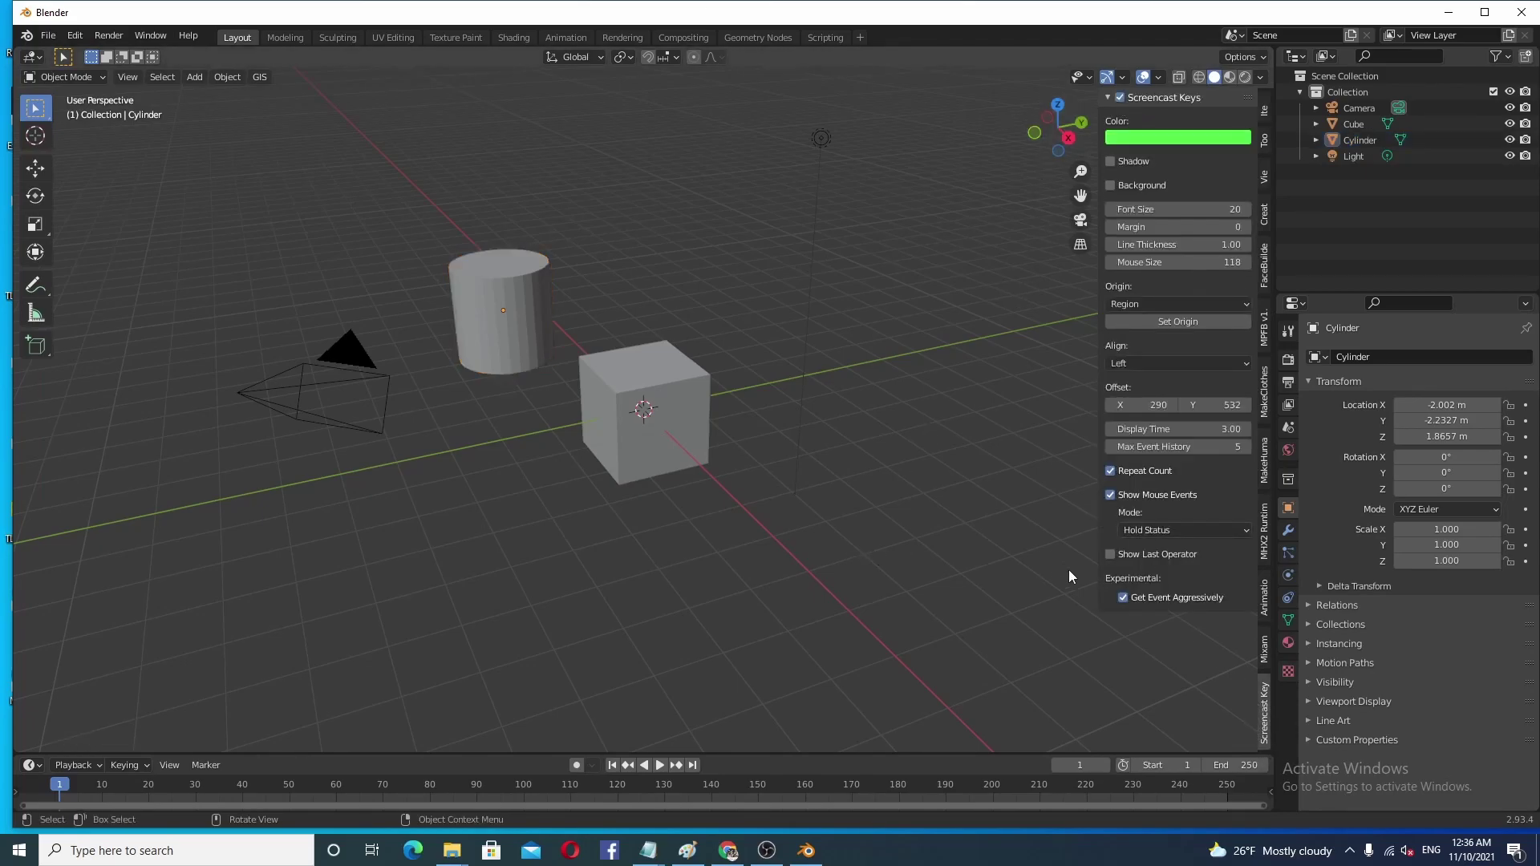
Set the Screencast Keys mouse events mode to Event History
{"action": "left_click", "coordinate": [1248, 529]}
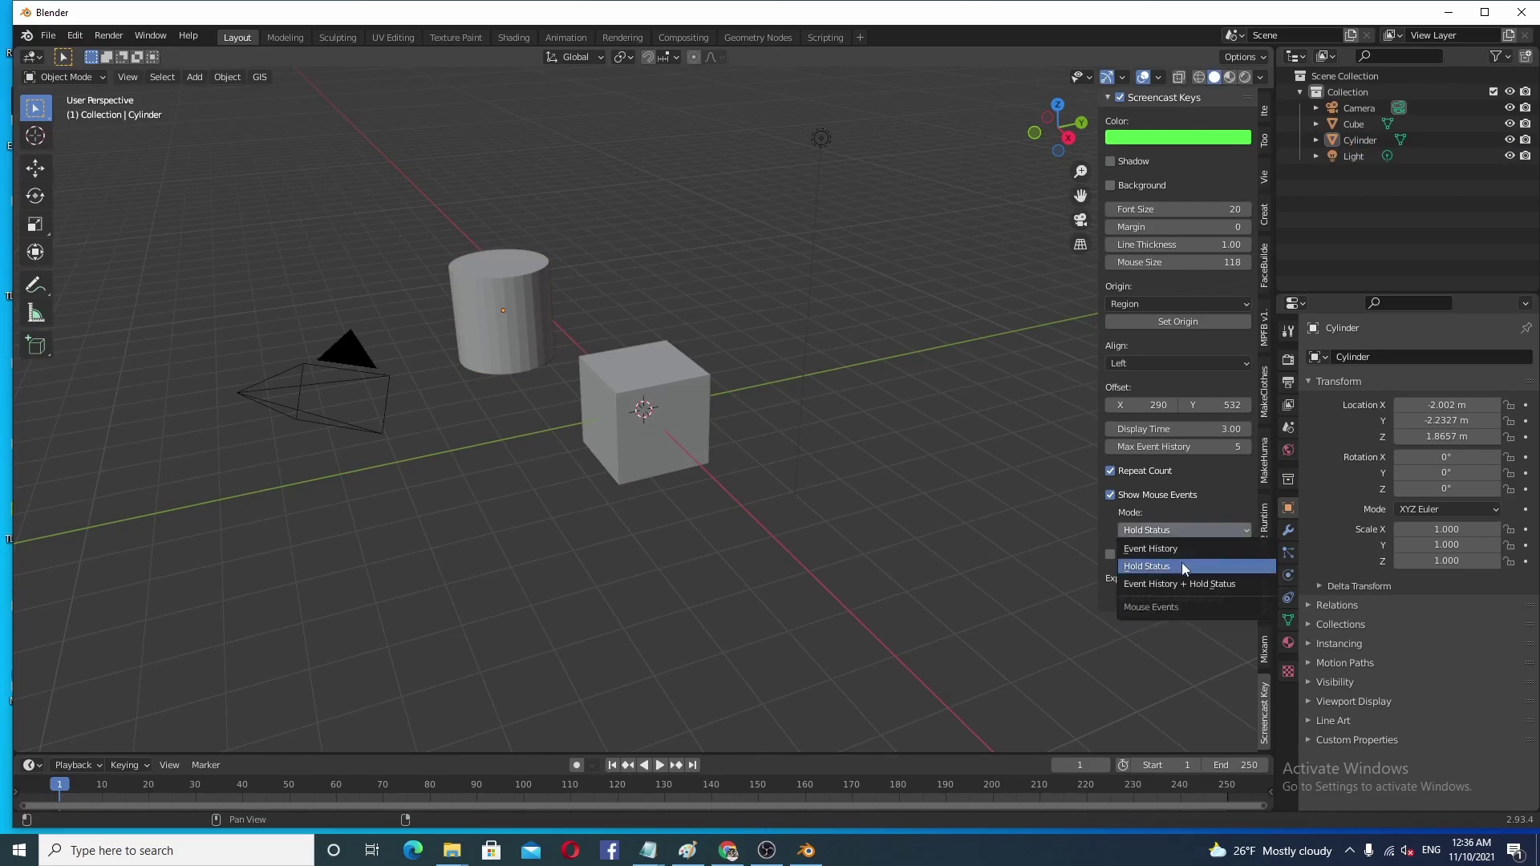
{"action": "left_click", "coordinate": [1173, 547]}
{"action": "left_click", "coordinate": [1244, 517]}
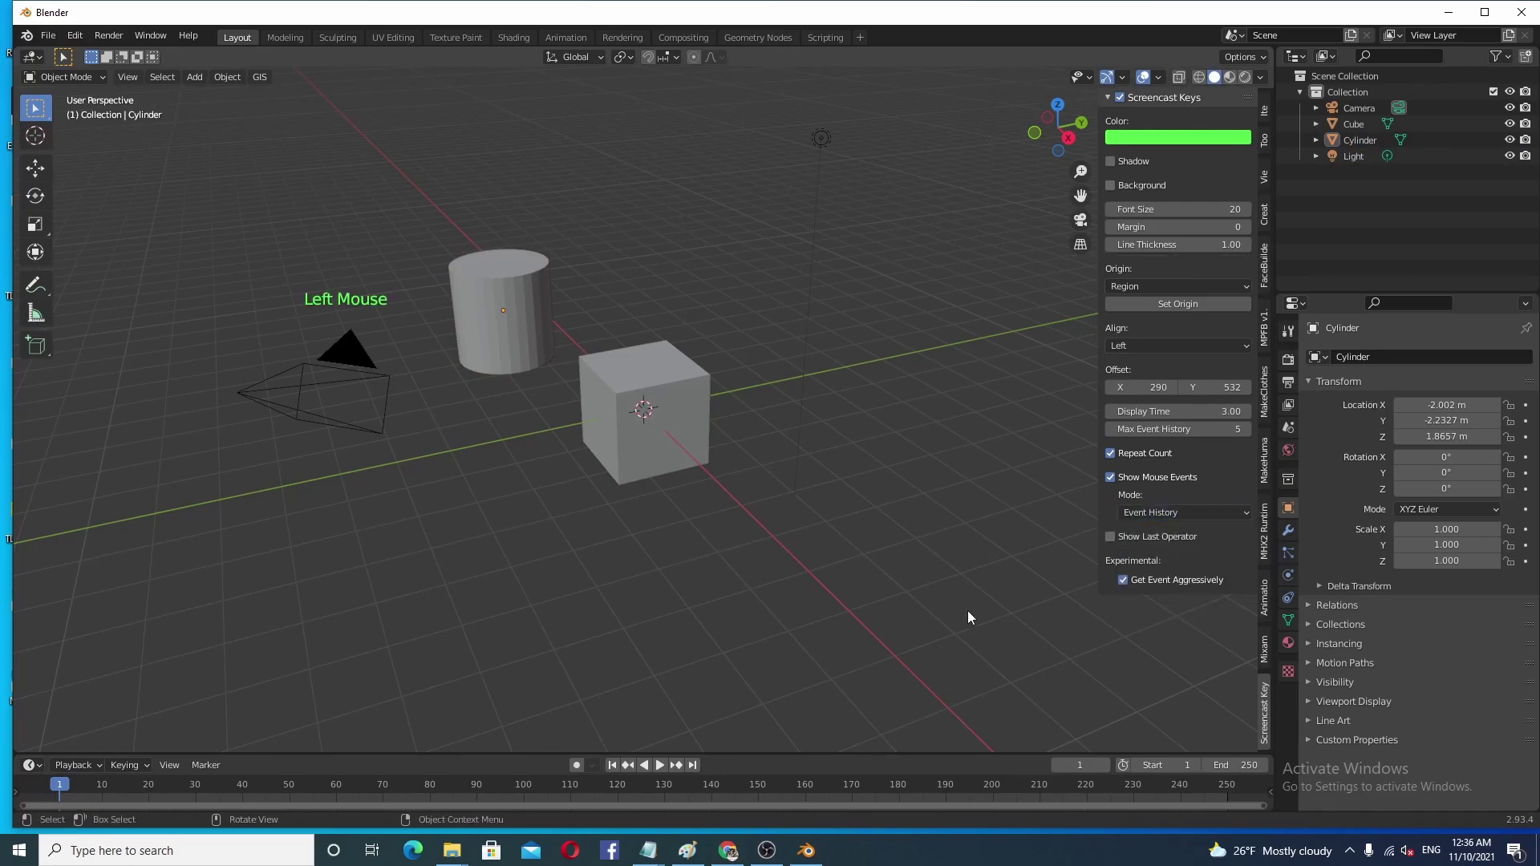
Set the Screencast Keys mouse events mode to Hold Status and hide the viewport sidebar
{"action": "left_click", "coordinate": [1248, 513]}
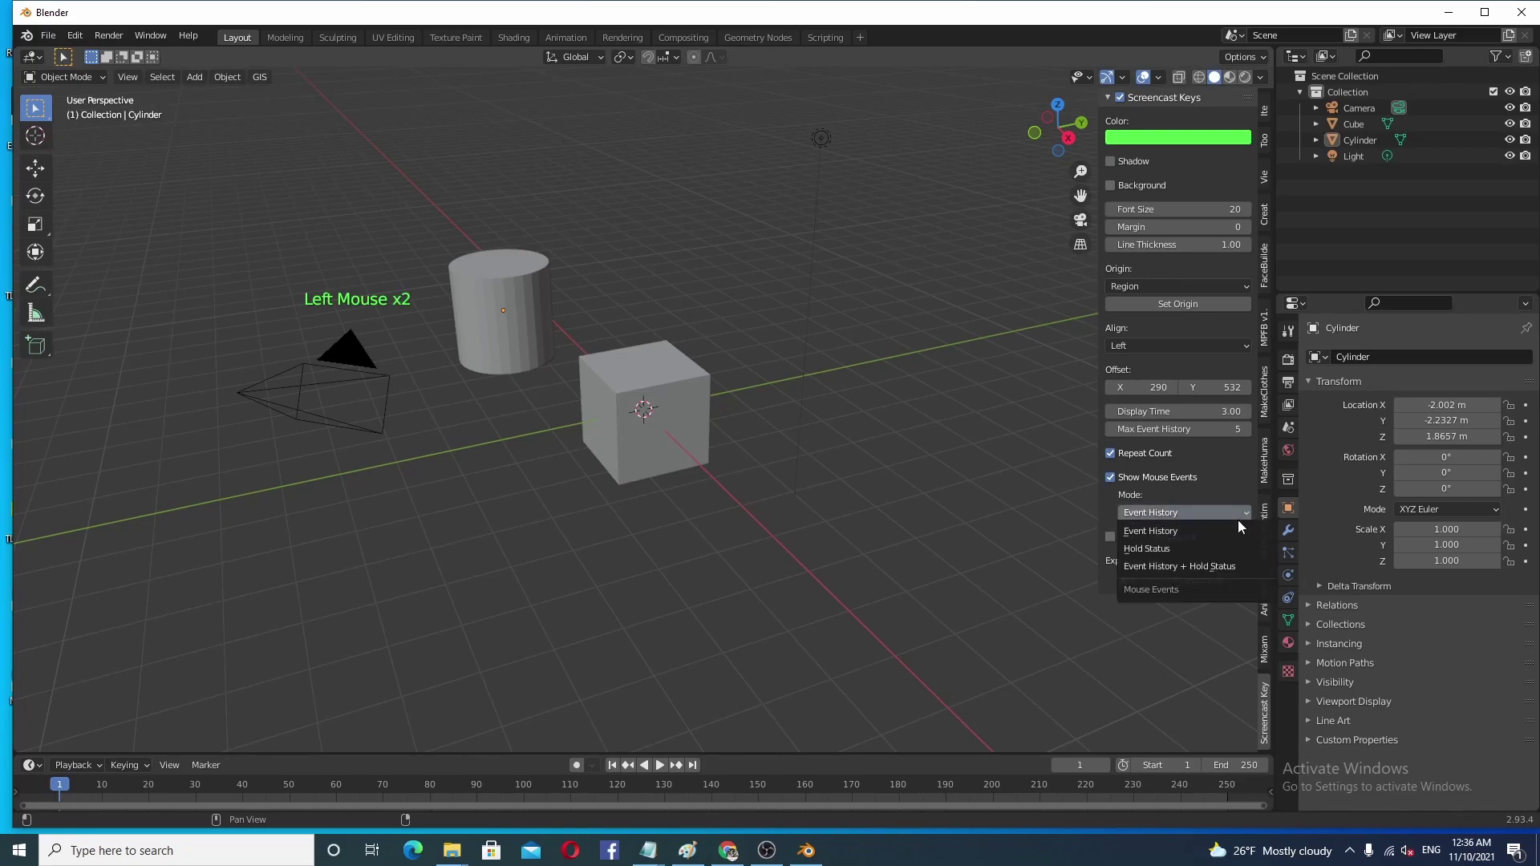
{"action": "left_click", "coordinate": [1164, 547]}
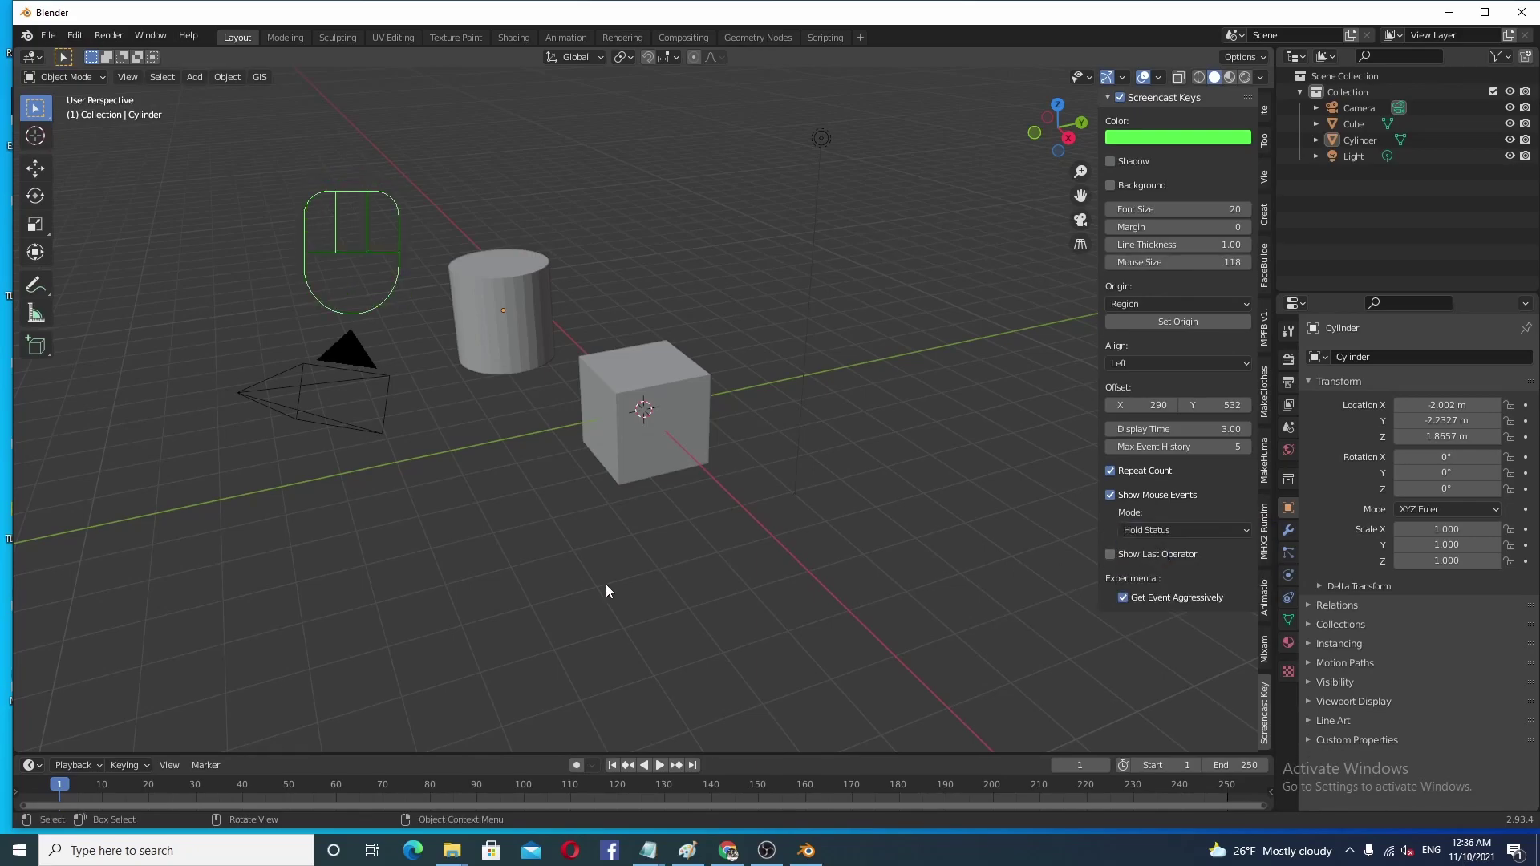
{"action": "key", "text": "n"}
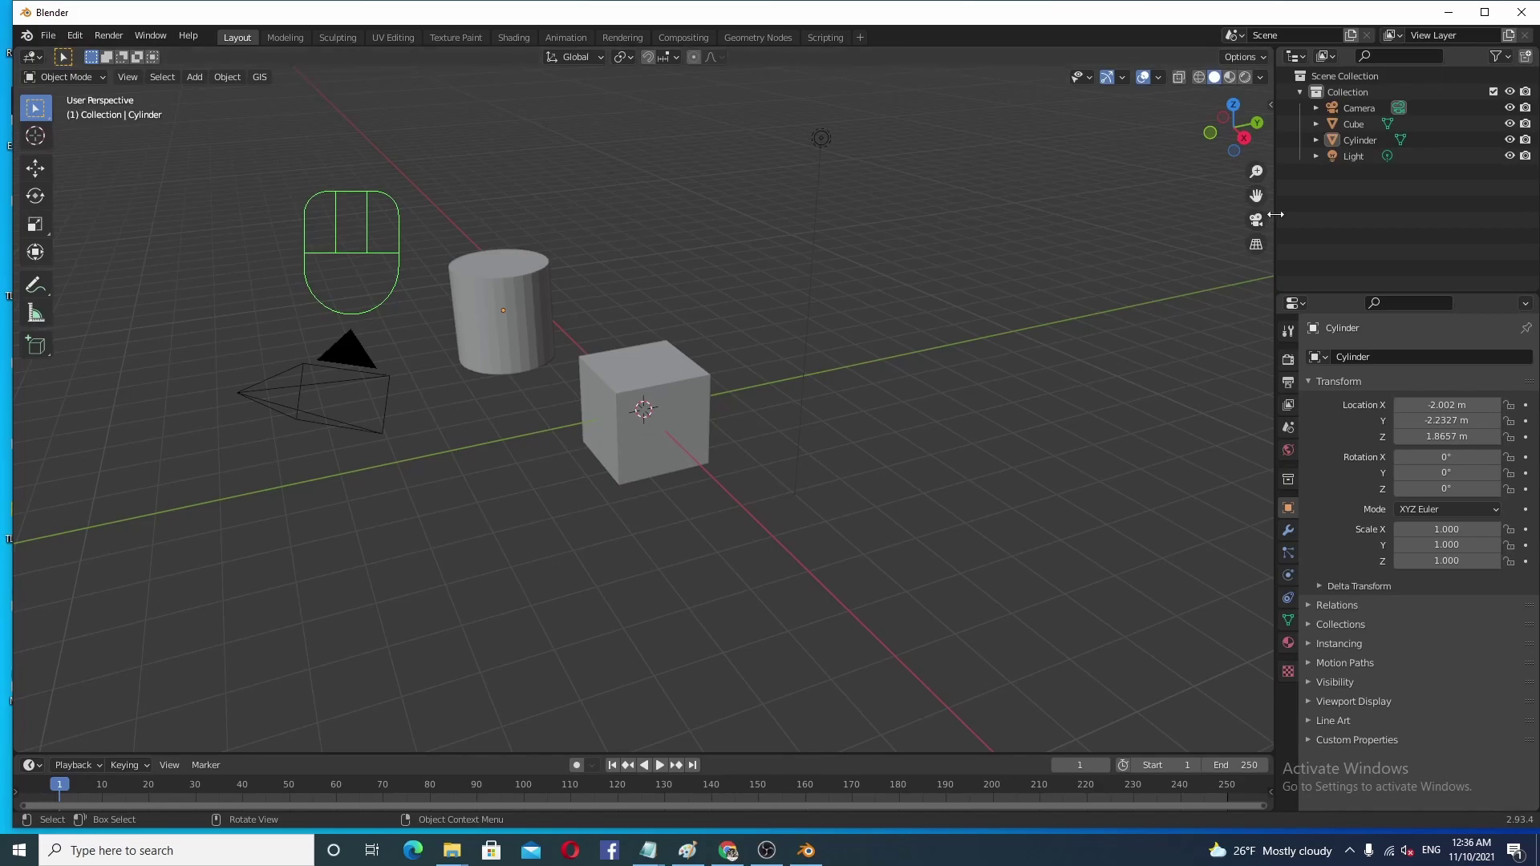
Widen the Outliner and Properties areas and make the Timeline slightly taller by shifting their borders with the 3D viewport
{"action": "left_click_drag", "start_coordinate": [1276, 214], "coordinate": [1198, 251]}
{"action": "mouse_move", "coordinate": [775, 752]}
{"action": "left_mouse_down"}
{"action": "mouse_move", "coordinate": [738, 539]}
{"action": "mouse_move", "coordinate": [739, 406]}
{"action": "mouse_move", "coordinate": [759, 722]}
{"action": "mouse_move", "coordinate": [782, 744]}
{"action": "left_mouse_up"}
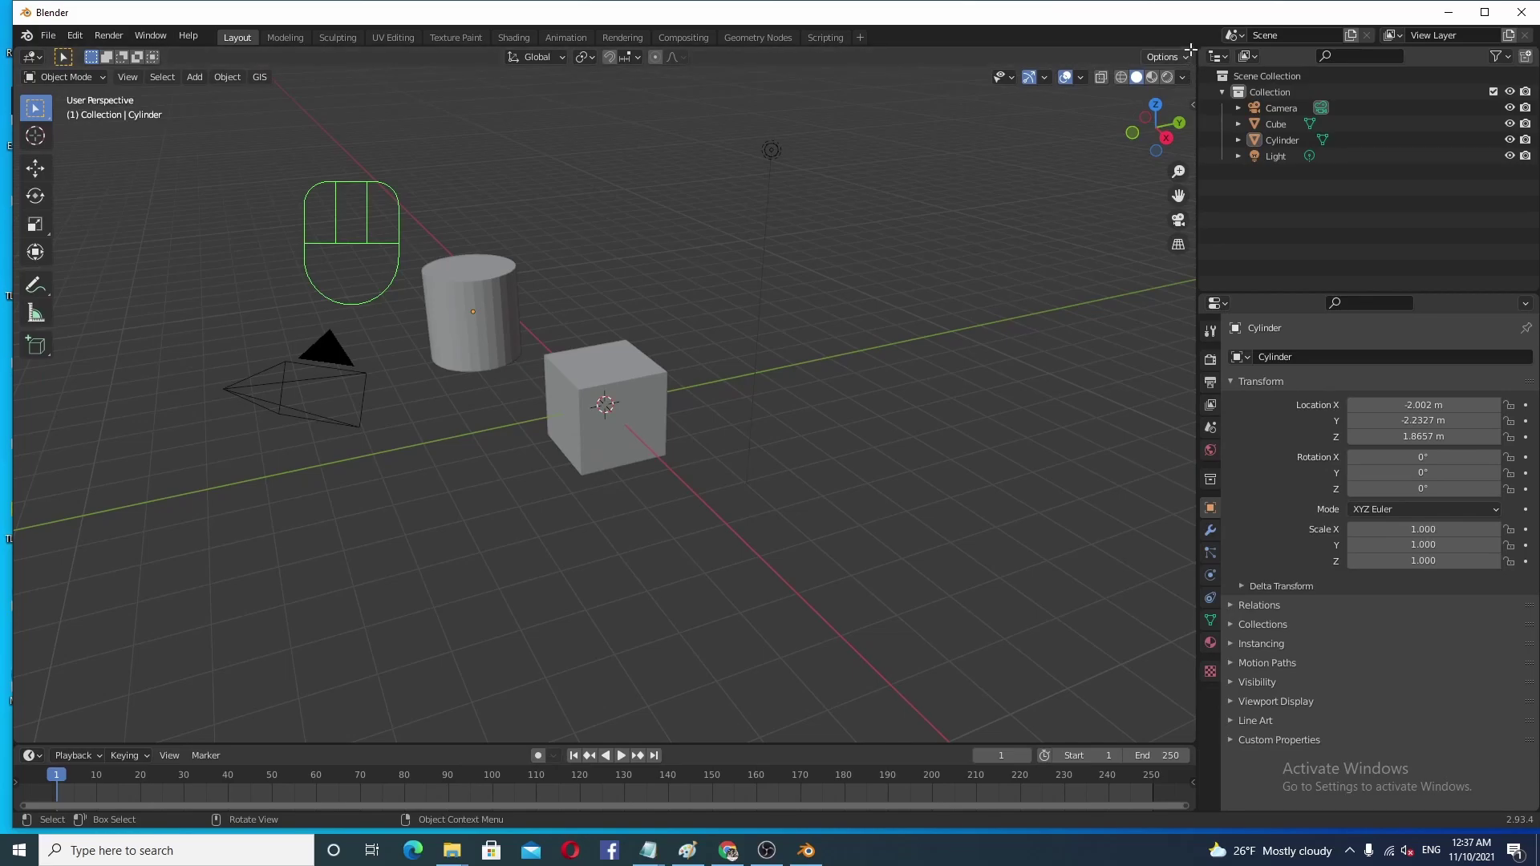
Split the 3D viewport from its corner into two side-by-side areas and join them back into one
{"action": "left_click_drag", "start_coordinate": [1192, 51], "coordinate": [614, 121]}
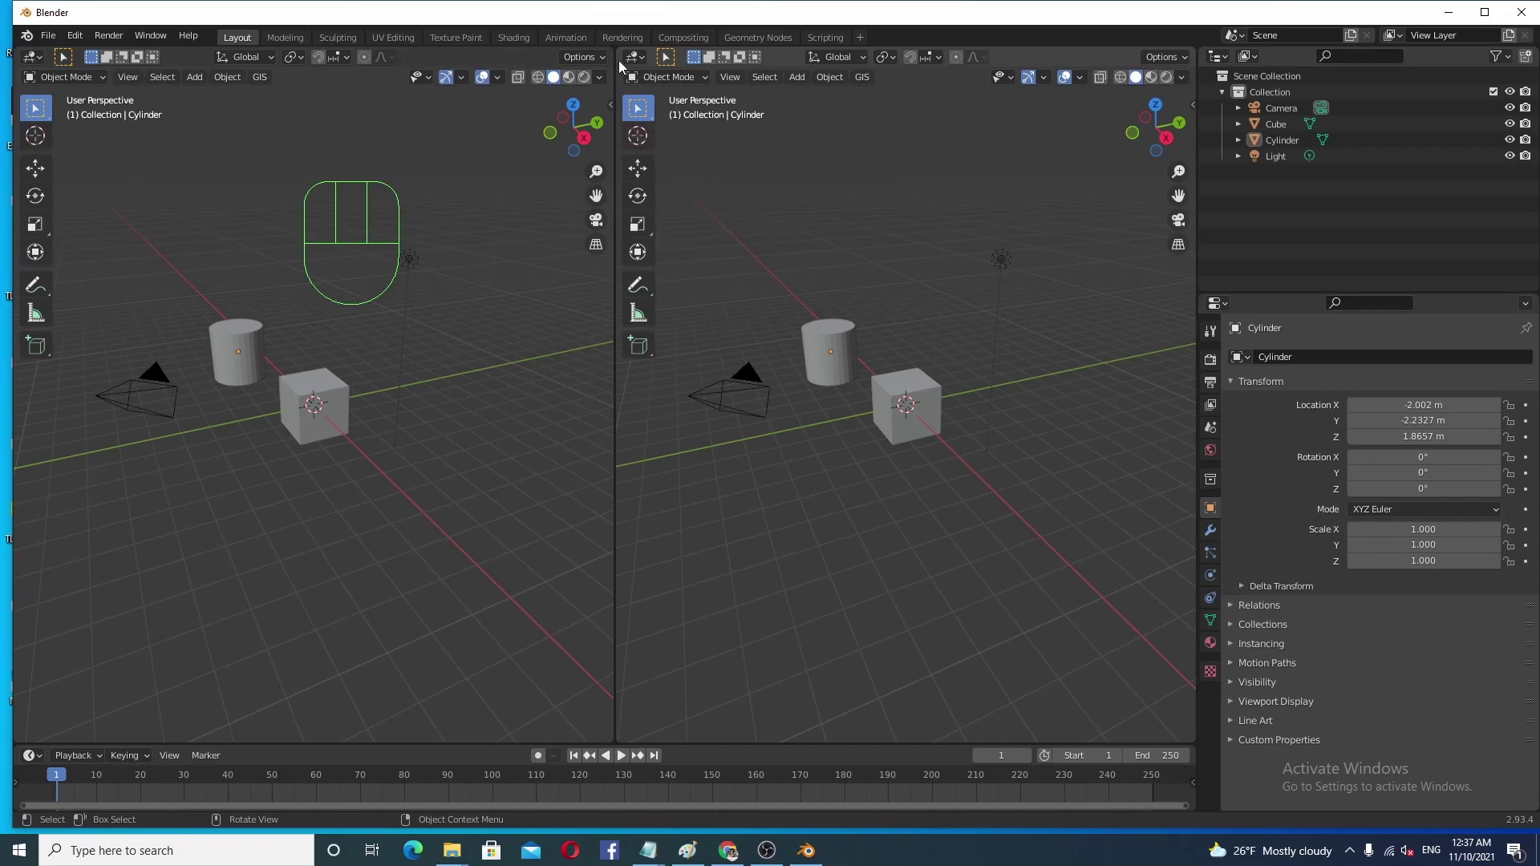
{"action": "left_click_drag", "start_coordinate": [609, 51], "coordinate": [631, 55]}
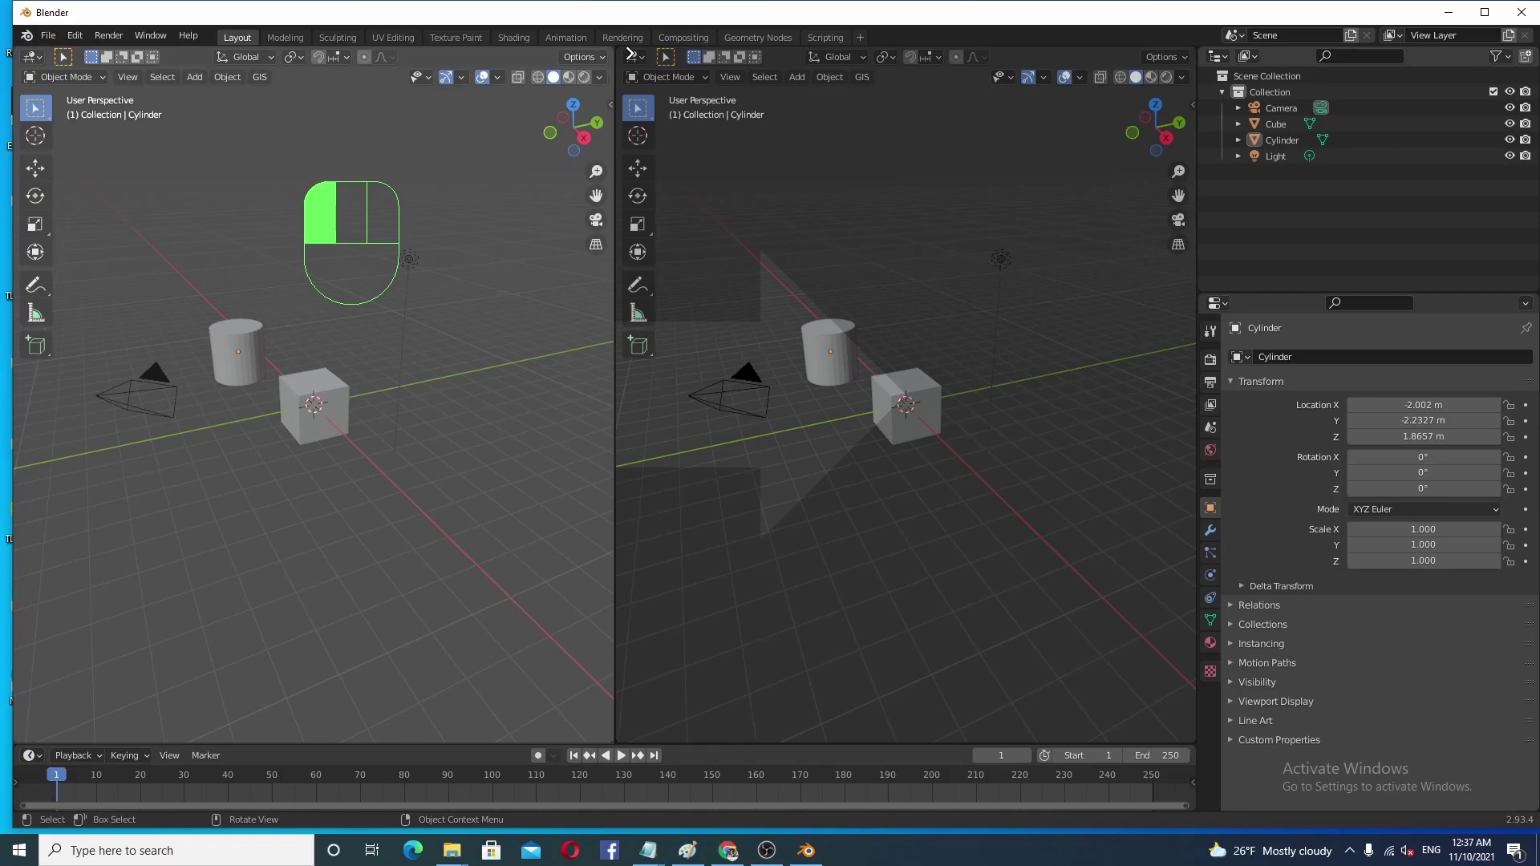
{"action": "left_click_drag", "start_coordinate": [632, 54], "coordinate": [631, 59]}
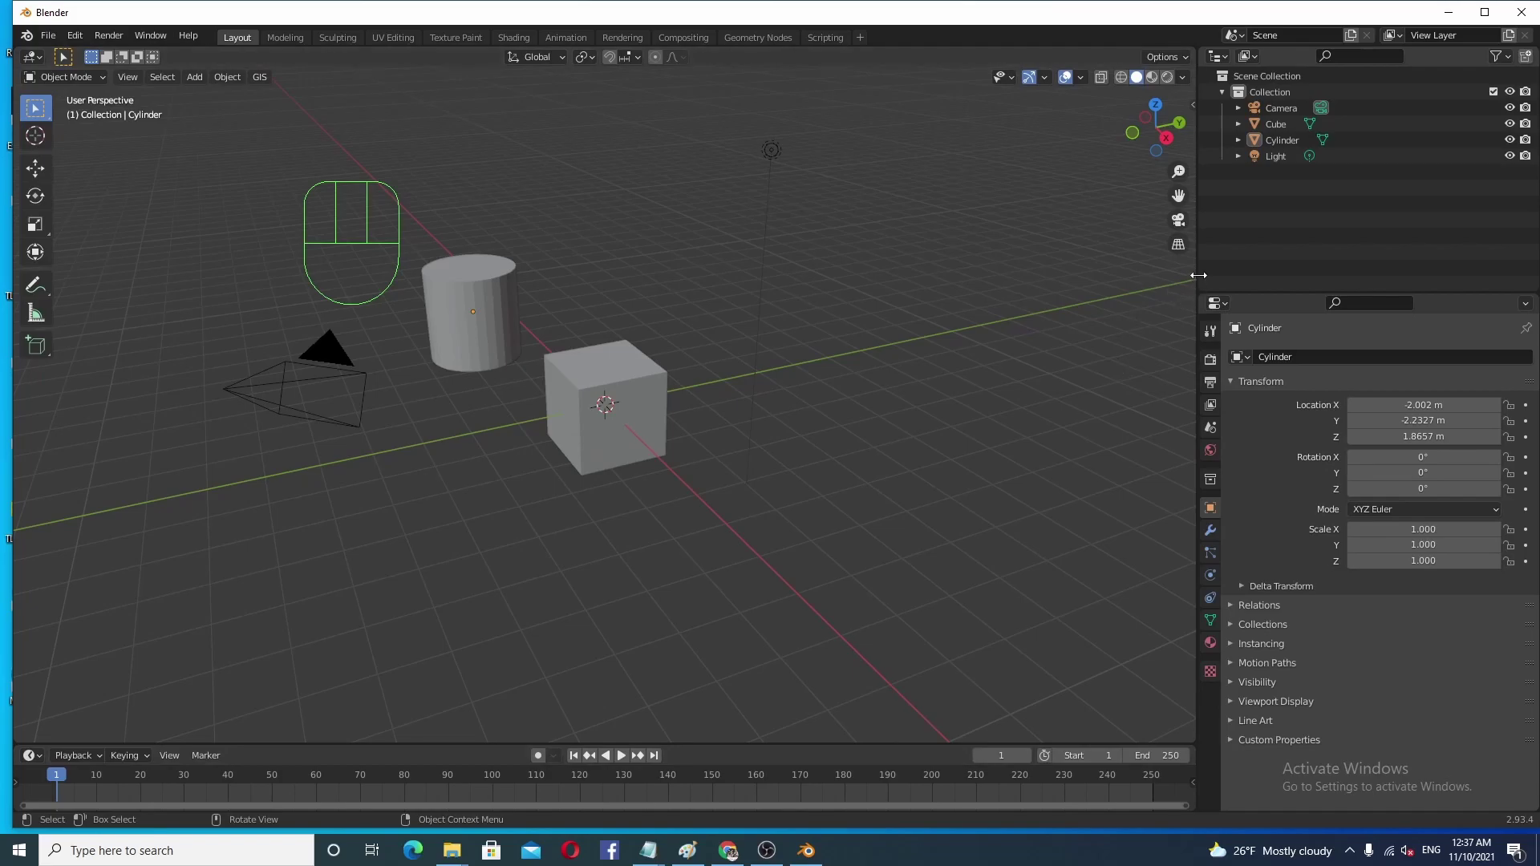
Split the 3D viewport with the Vertical Split area option and merge the two resulting viewports again
{"action": "right_click", "coordinate": [1196, 266]}
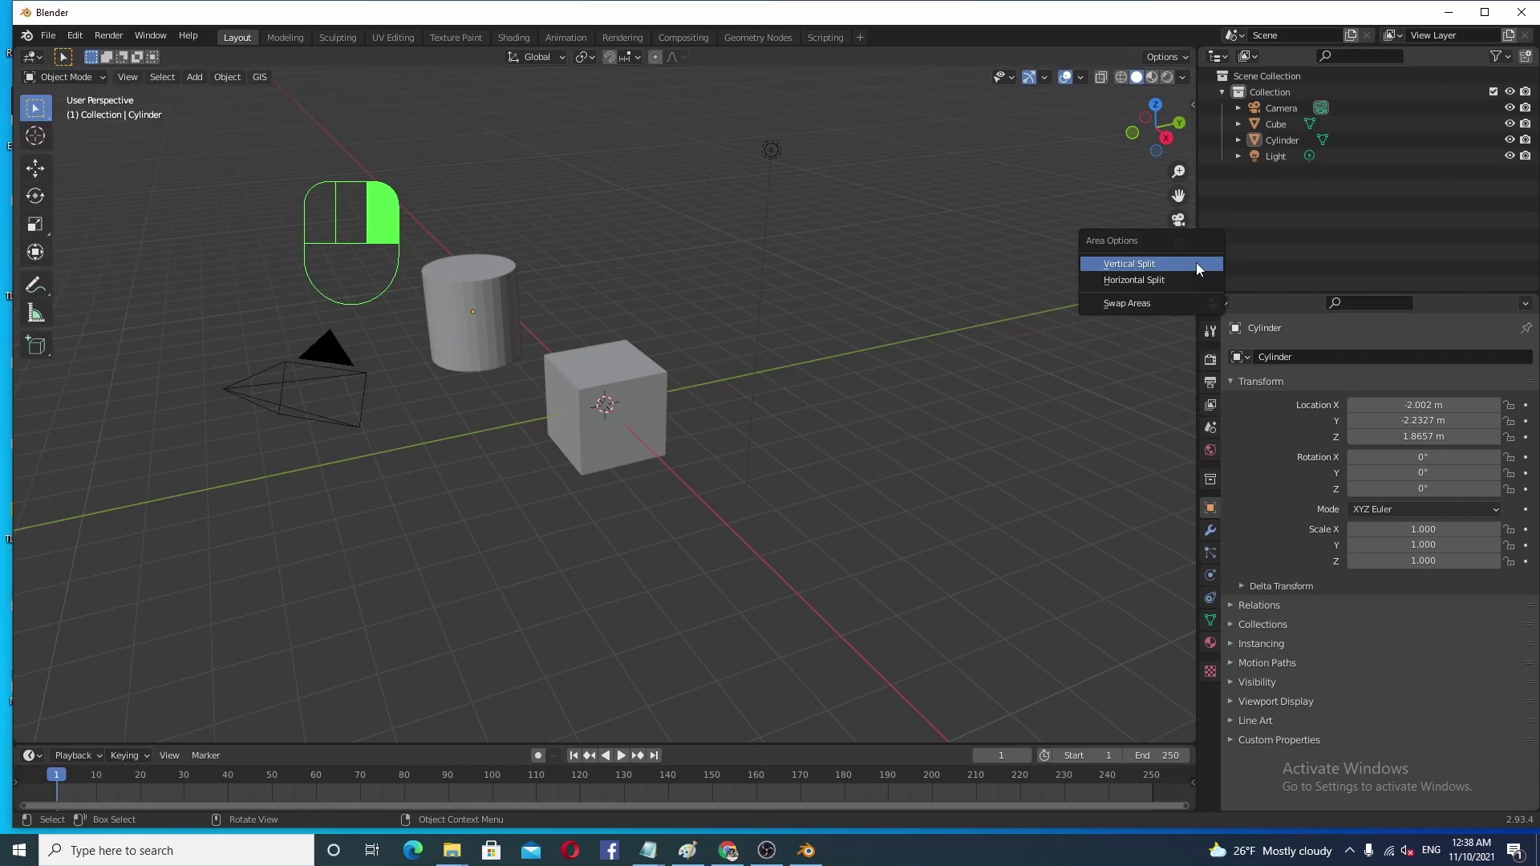
{"action": "left_click", "coordinate": [1196, 262]}
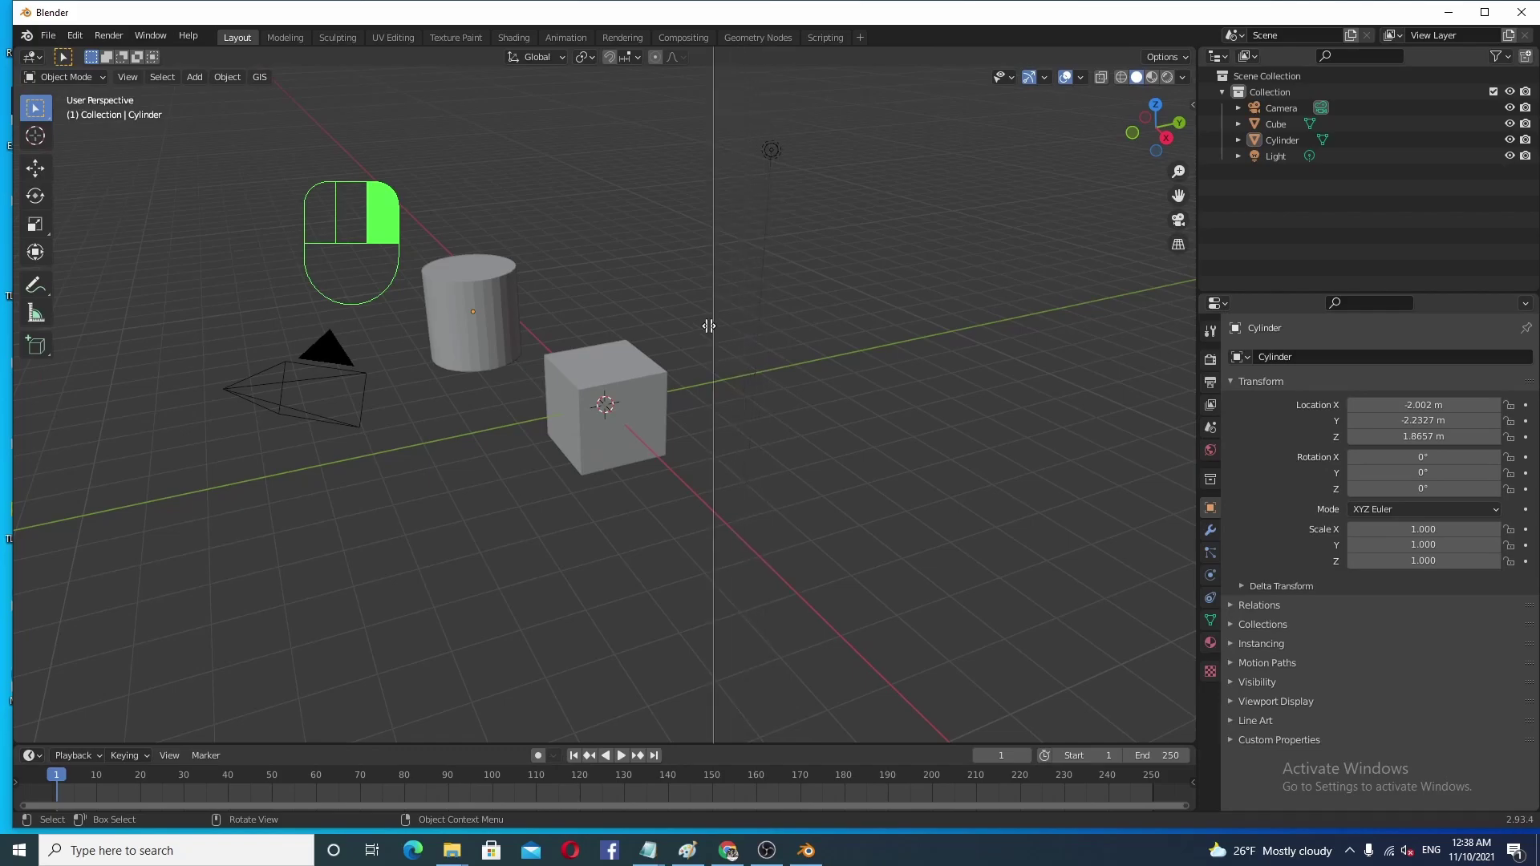
{"action": "left_click", "coordinate": [855, 343]}
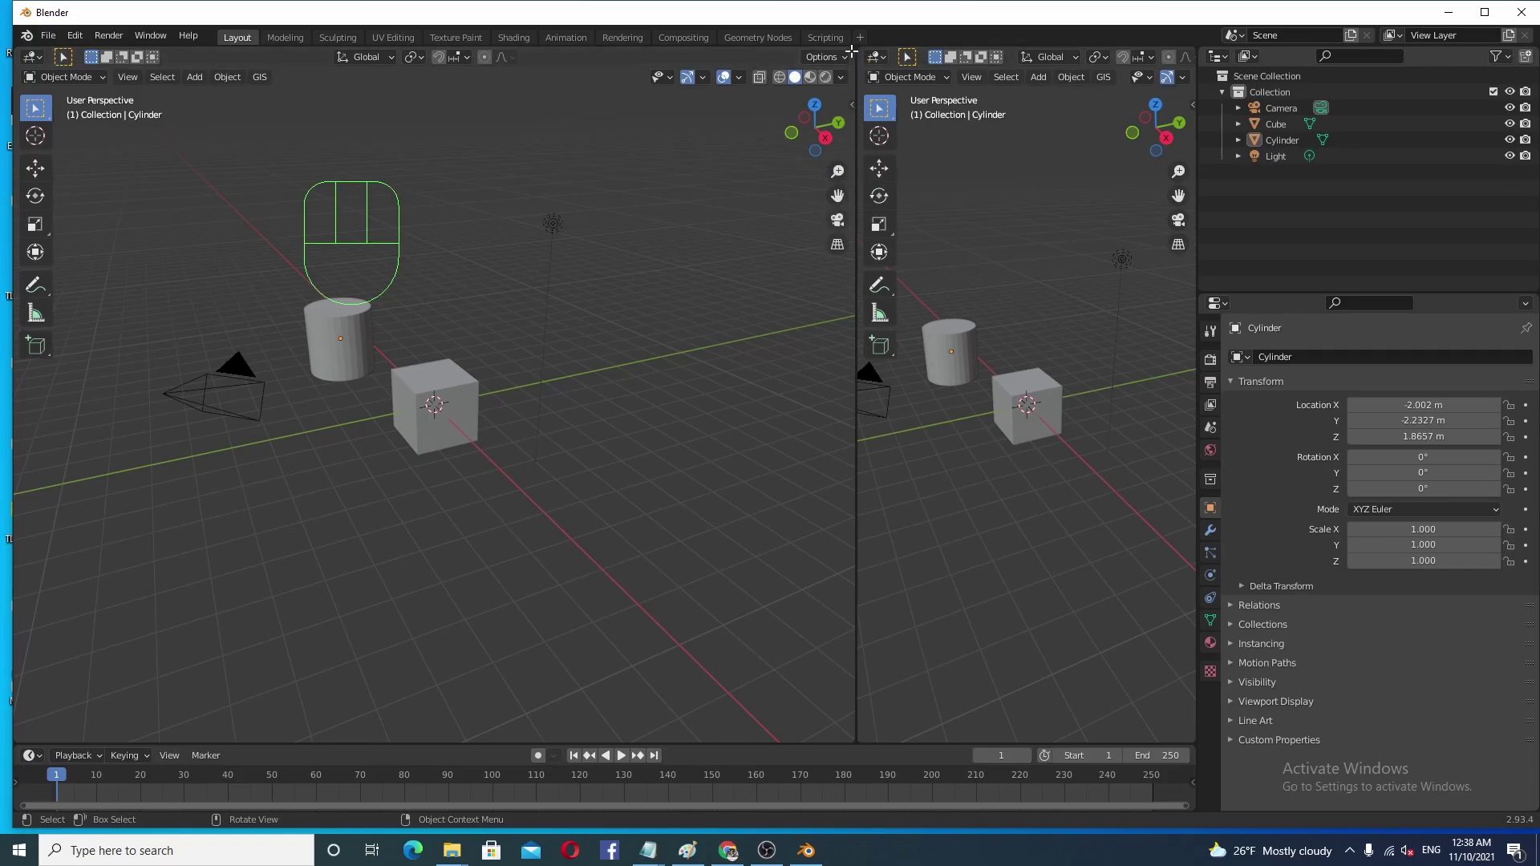
{"action": "left_click_drag", "start_coordinate": [852, 50], "coordinate": [883, 50]}
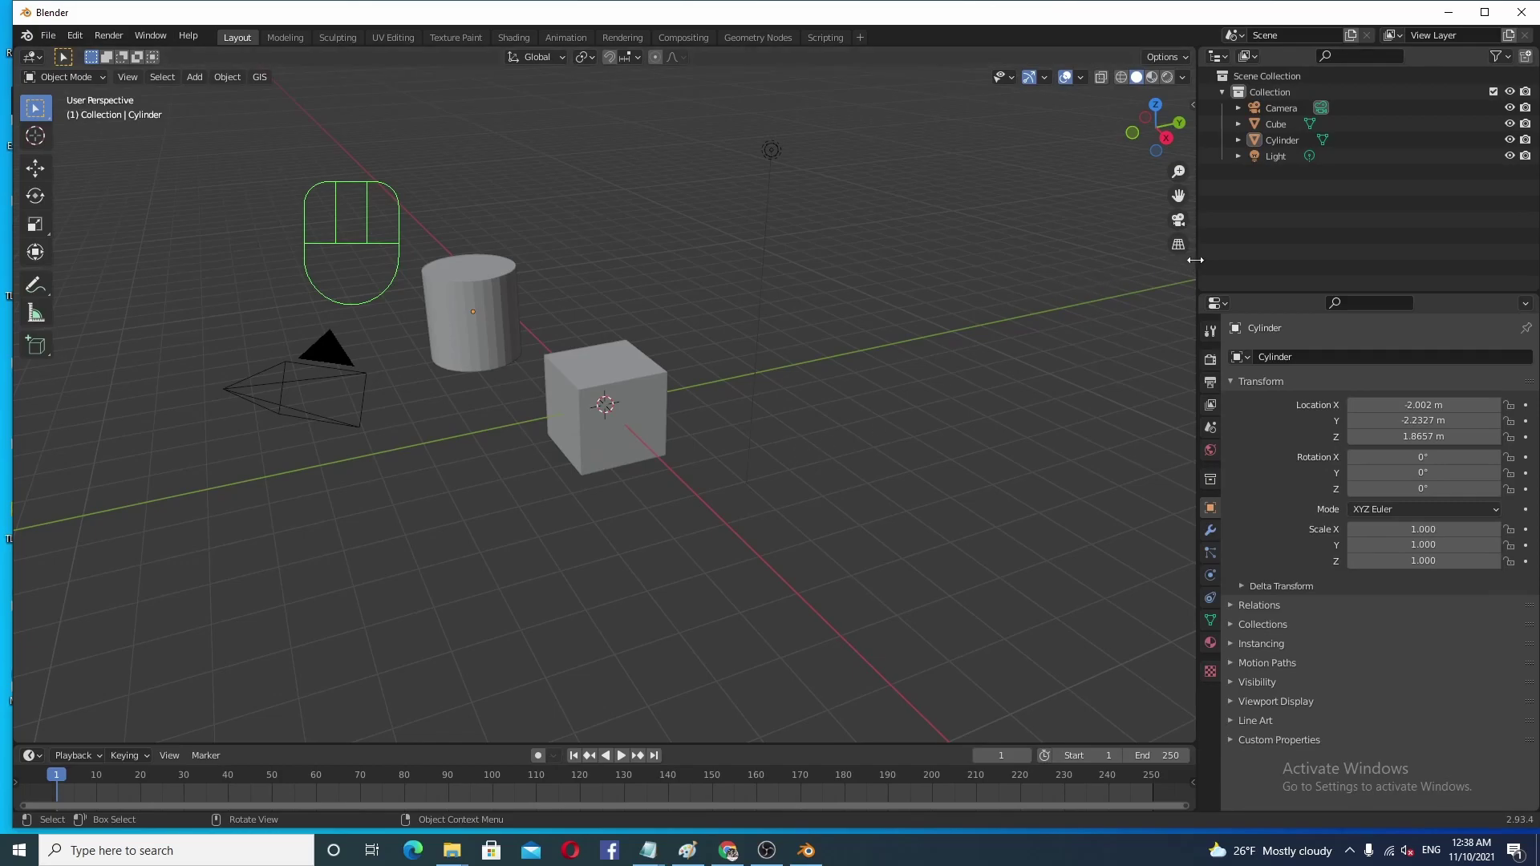
Split the 3D viewport into an upper and a lower area with the Horizontal Split area option
{"action": "right_click", "coordinate": [1195, 260]}
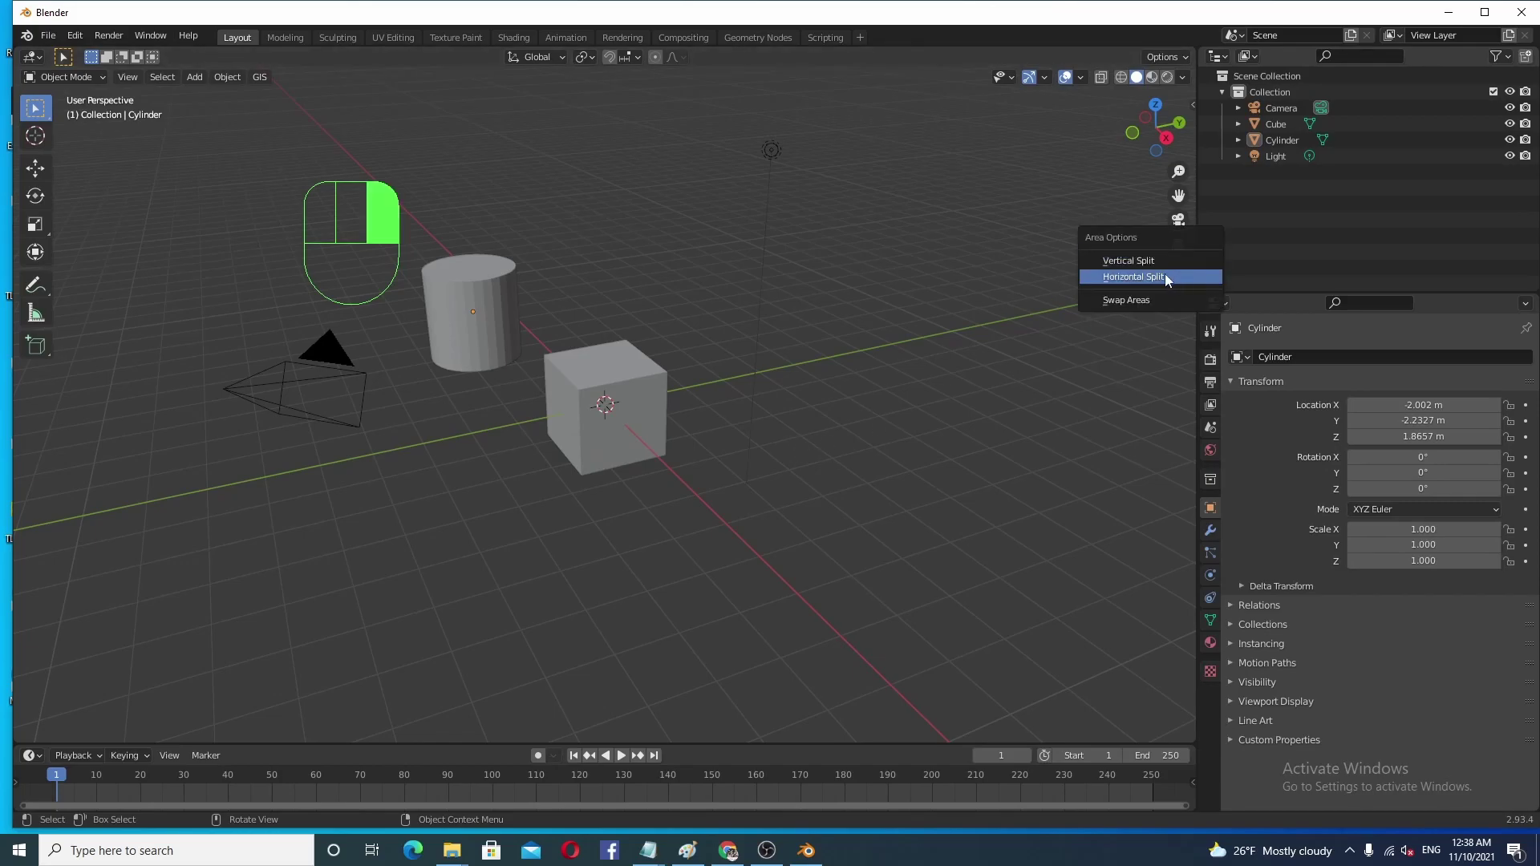
{"action": "left_click", "coordinate": [1130, 277]}
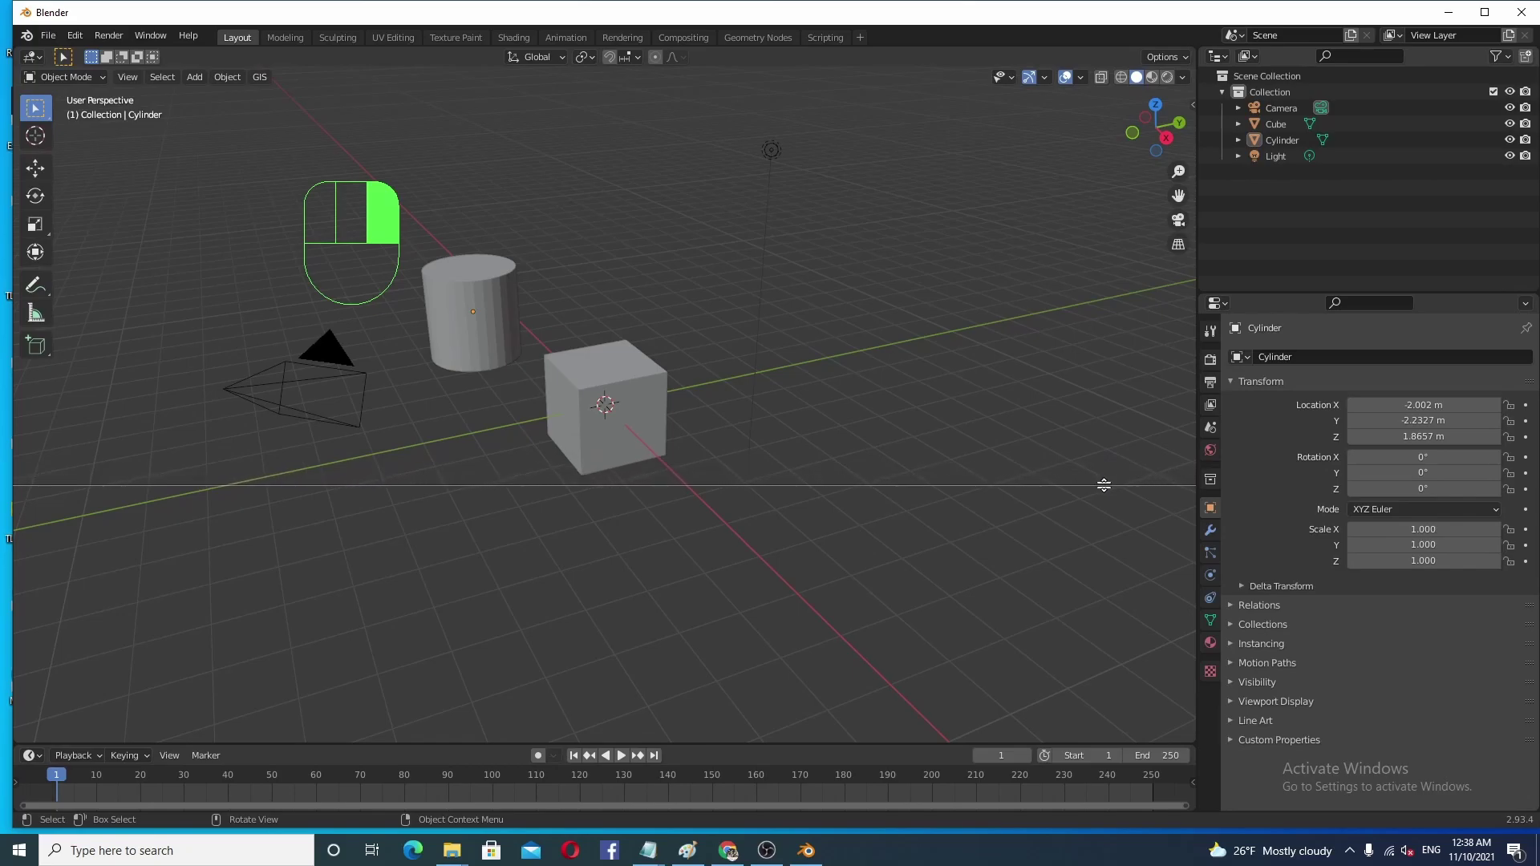
{"action": "left_click", "coordinate": [1106, 492]}
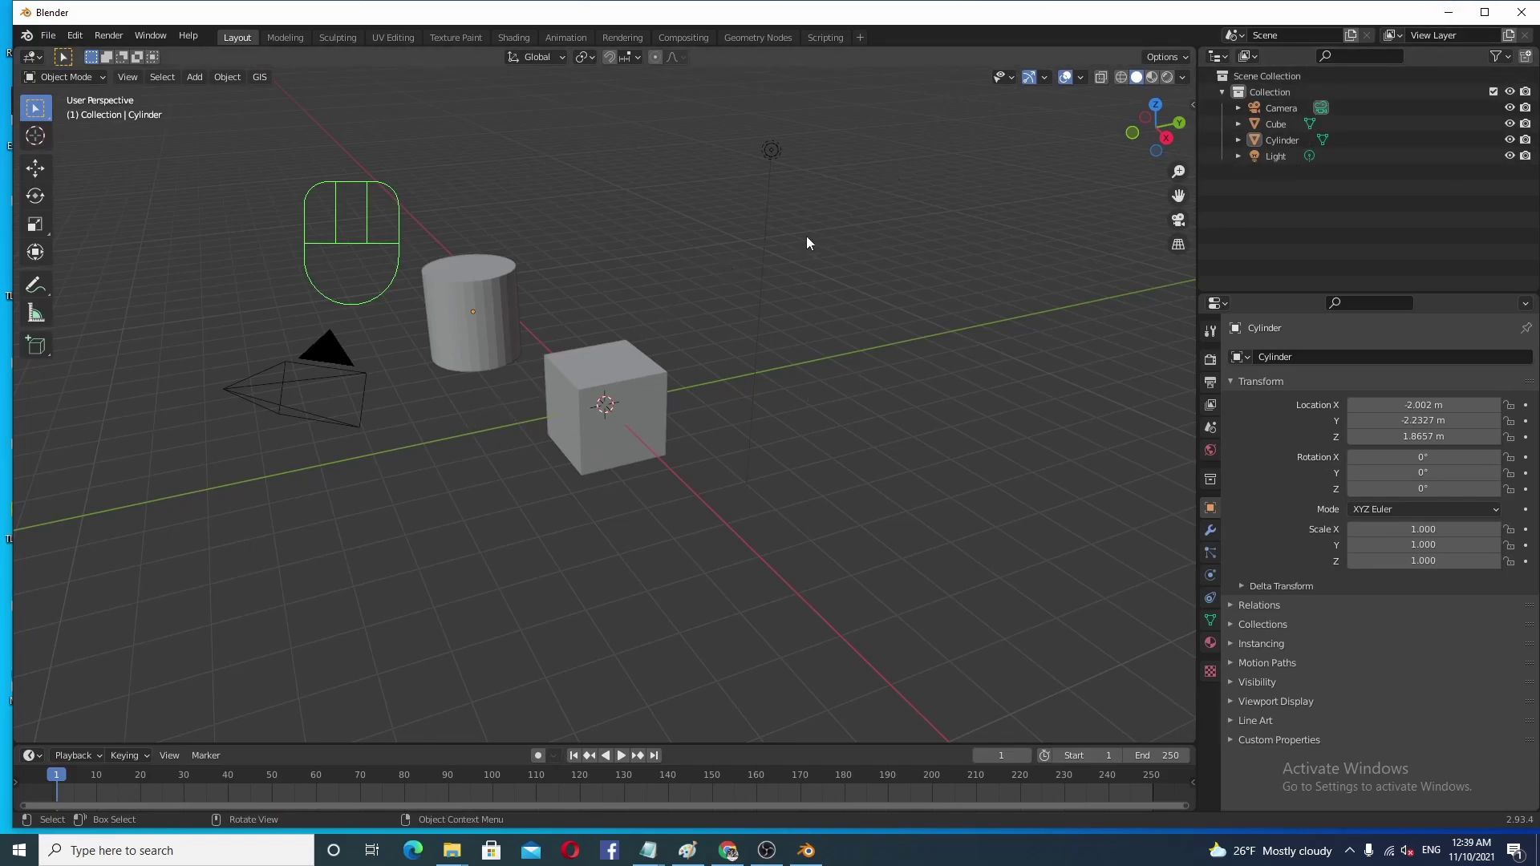
Toggle the cylinder's viewport visibility off and back on in the Outliner, and select the cube in the viewport
{"action": "left_click", "coordinate": [488, 349]}
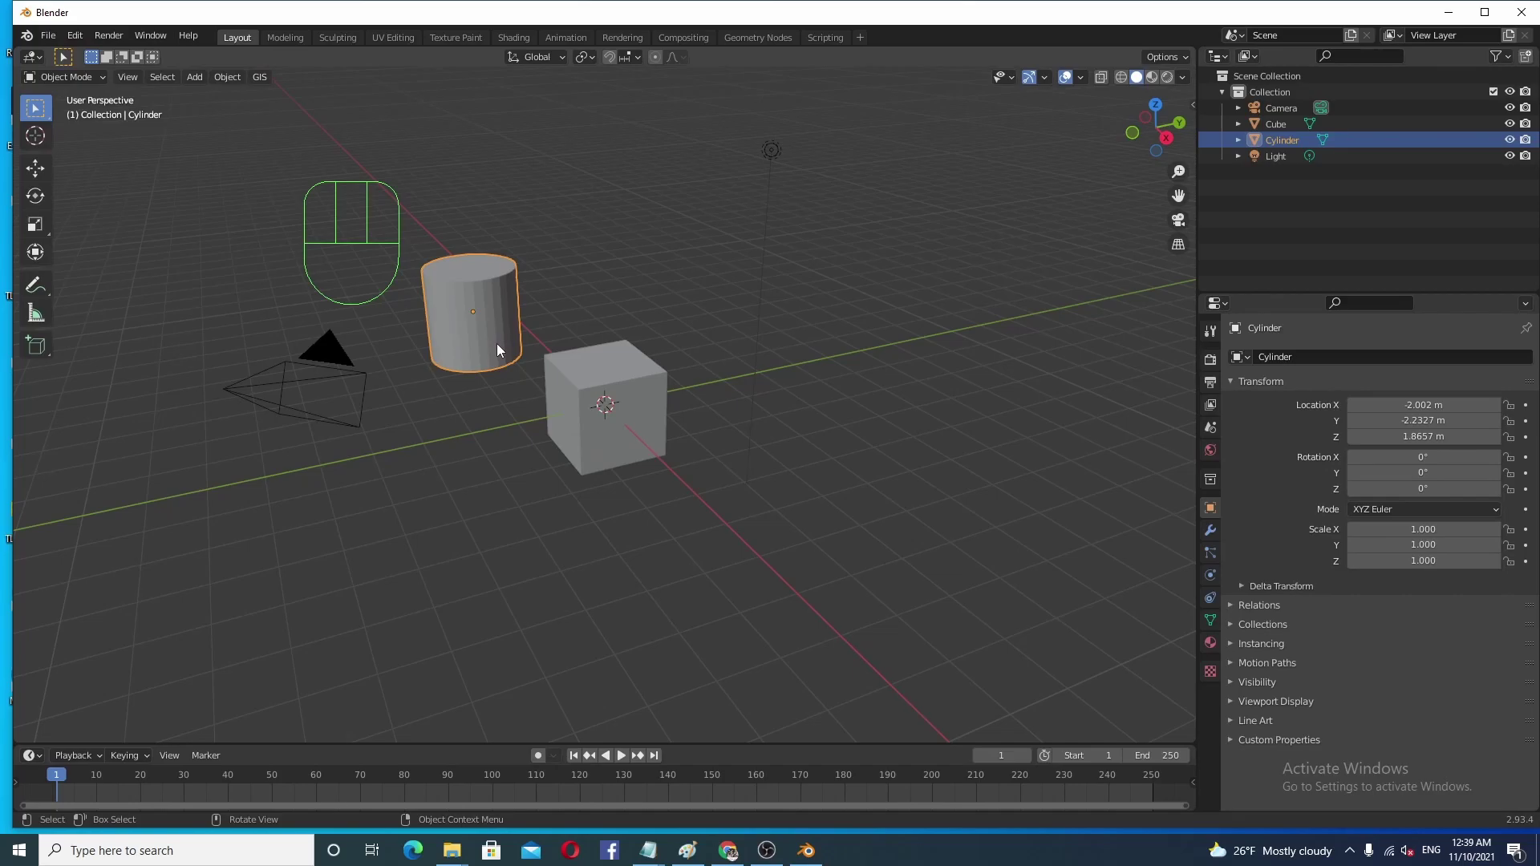
{"action": "left_click", "coordinate": [1510, 141]}
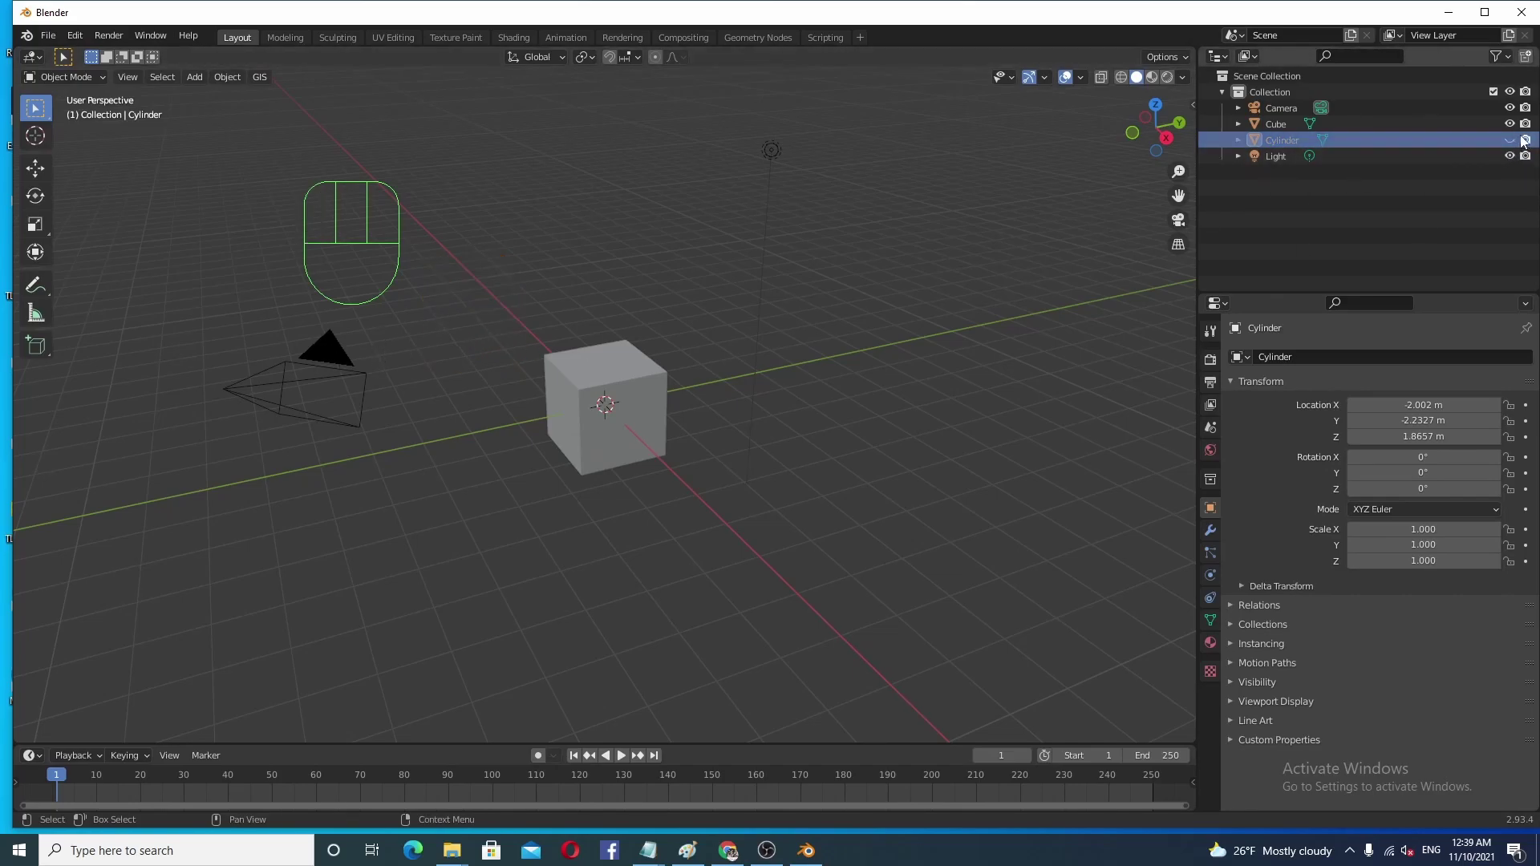
{"action": "left_click", "coordinate": [1509, 142]}
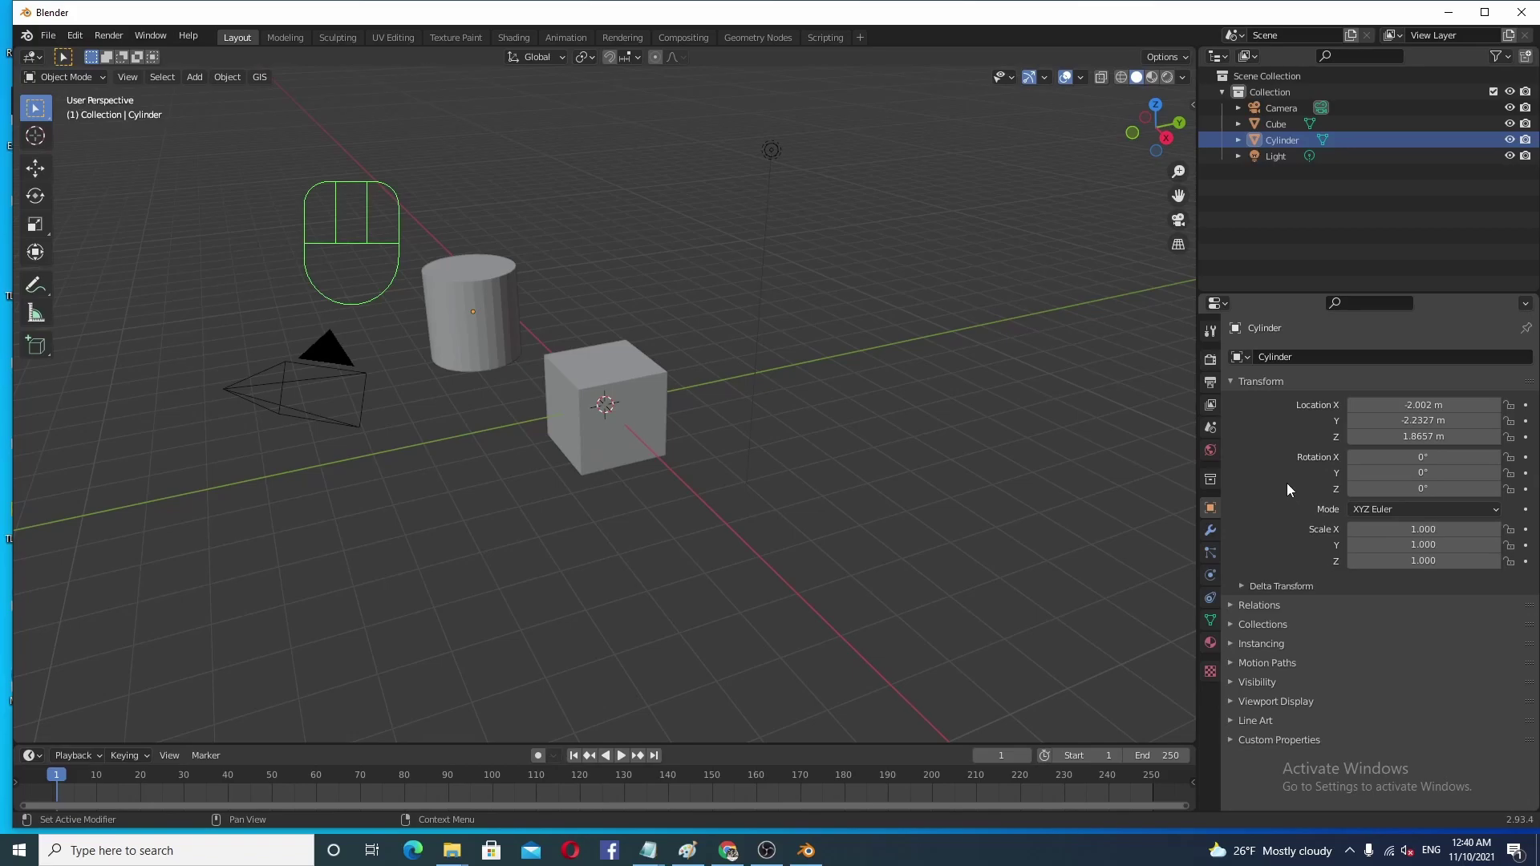
{"action": "left_click", "coordinate": [643, 383]}
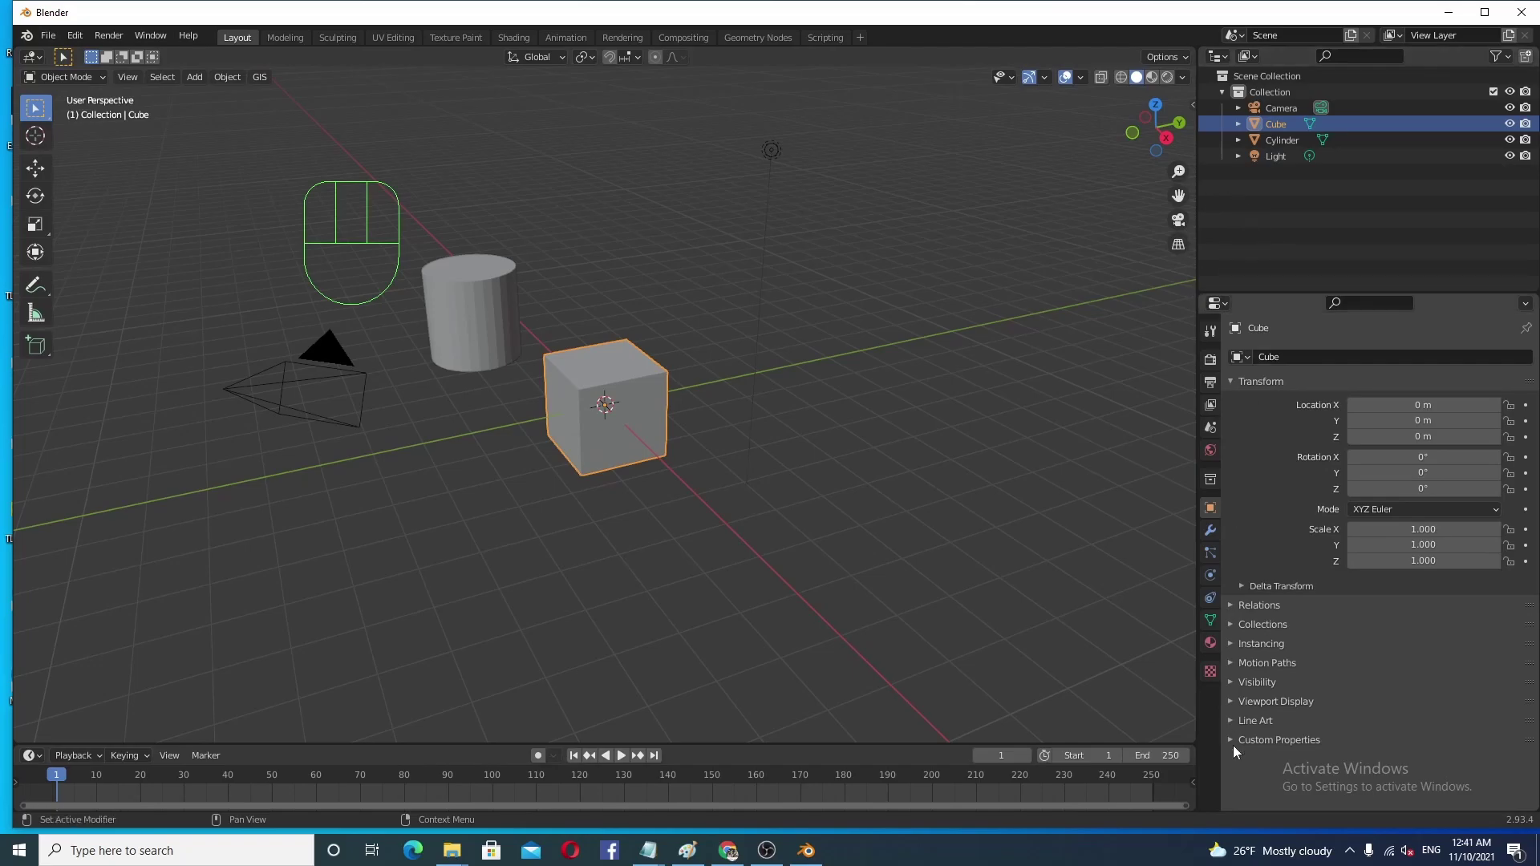
Make the Timeline area taller and set the animation's end frame to 131
{"action": "left_click_drag", "start_coordinate": [874, 745], "coordinate": [802, 678]}
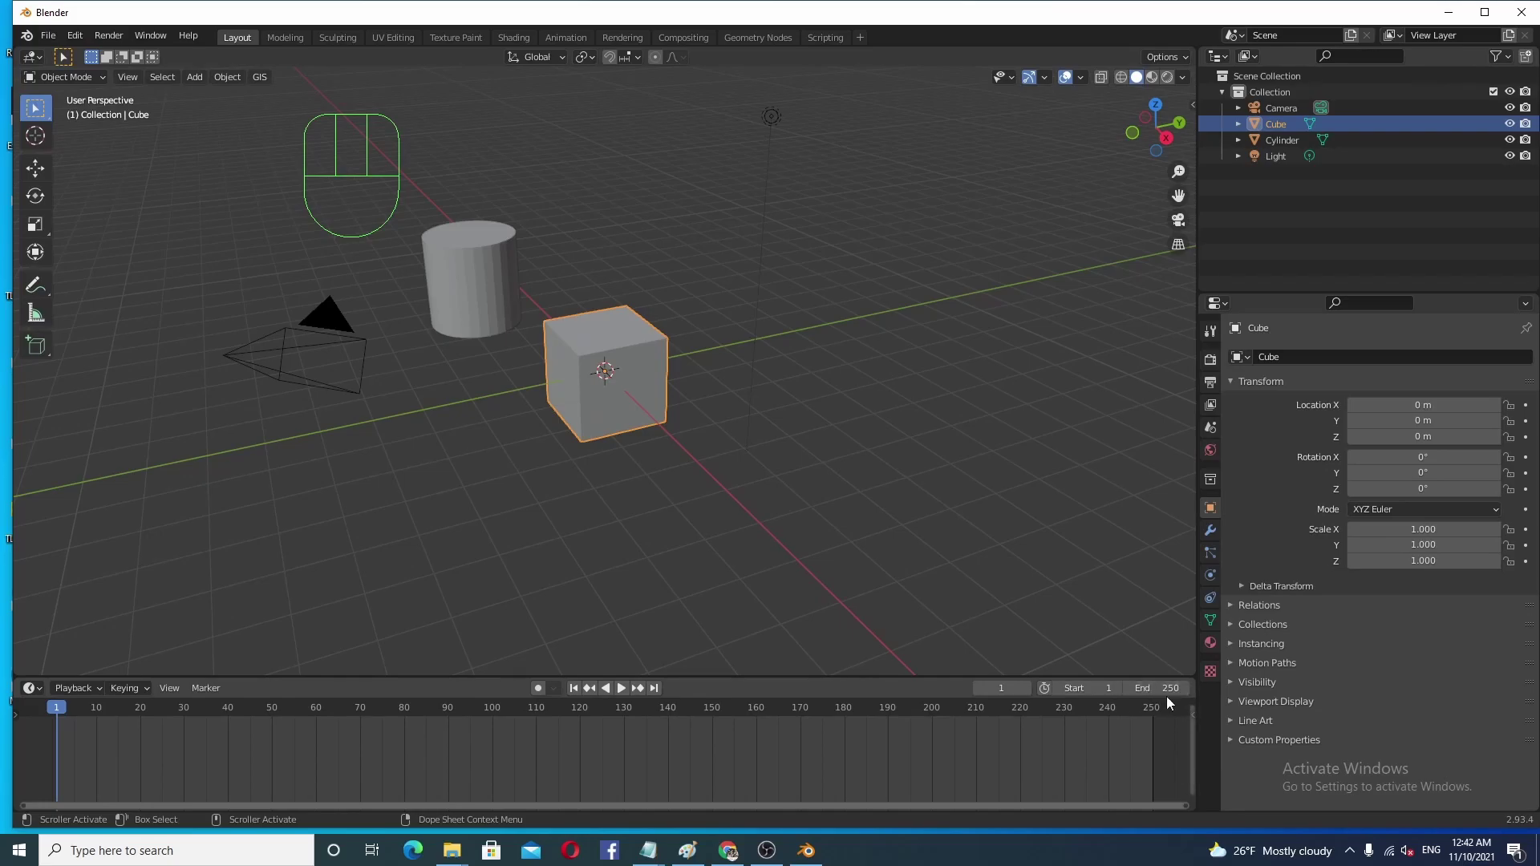
{"action": "left_click_drag", "start_coordinate": [1173, 689], "coordinate": [967, 688]}
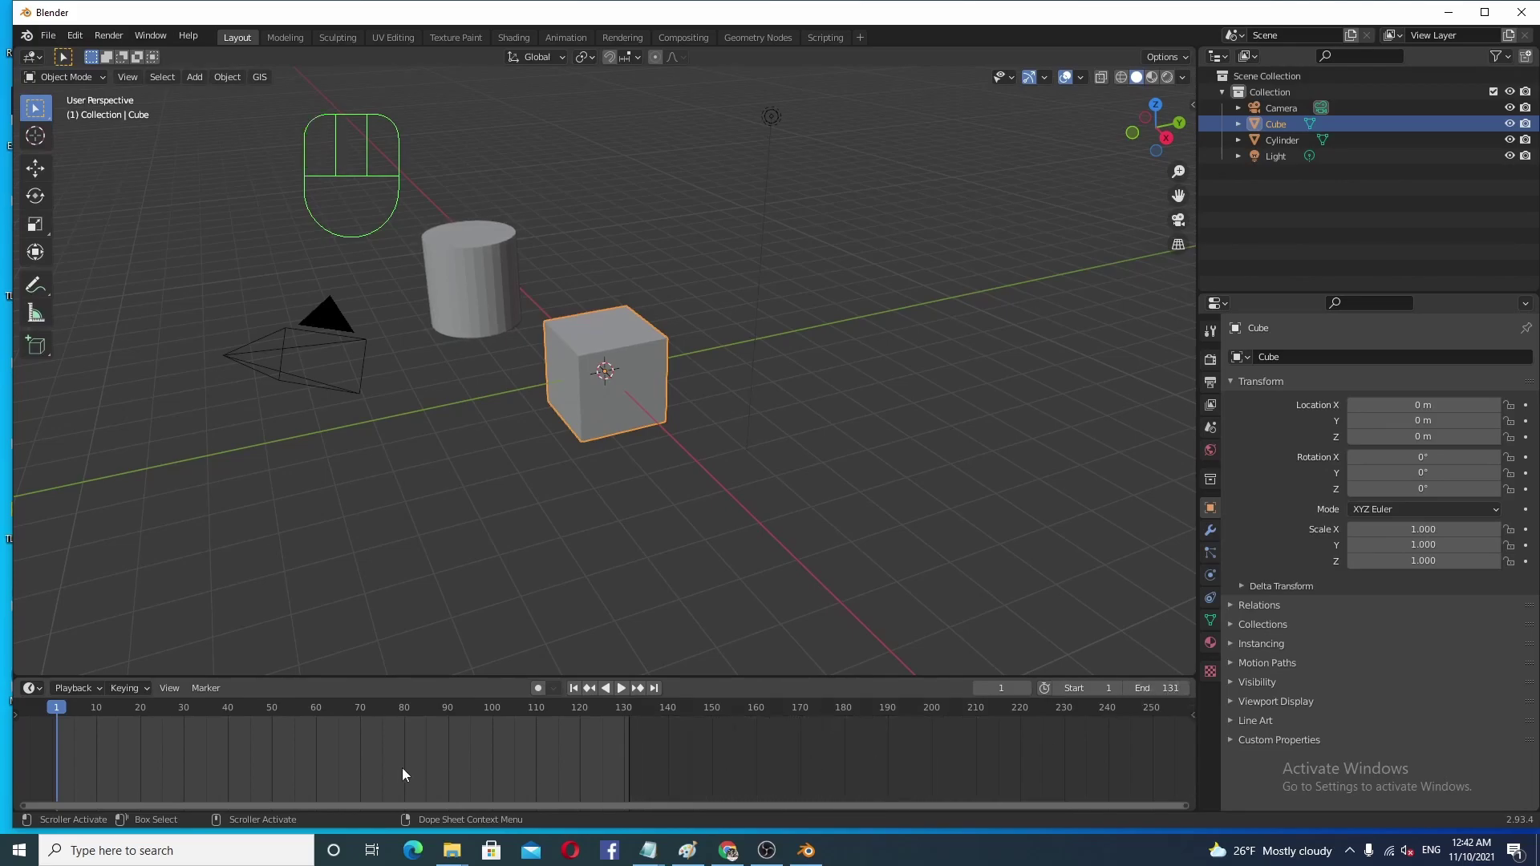